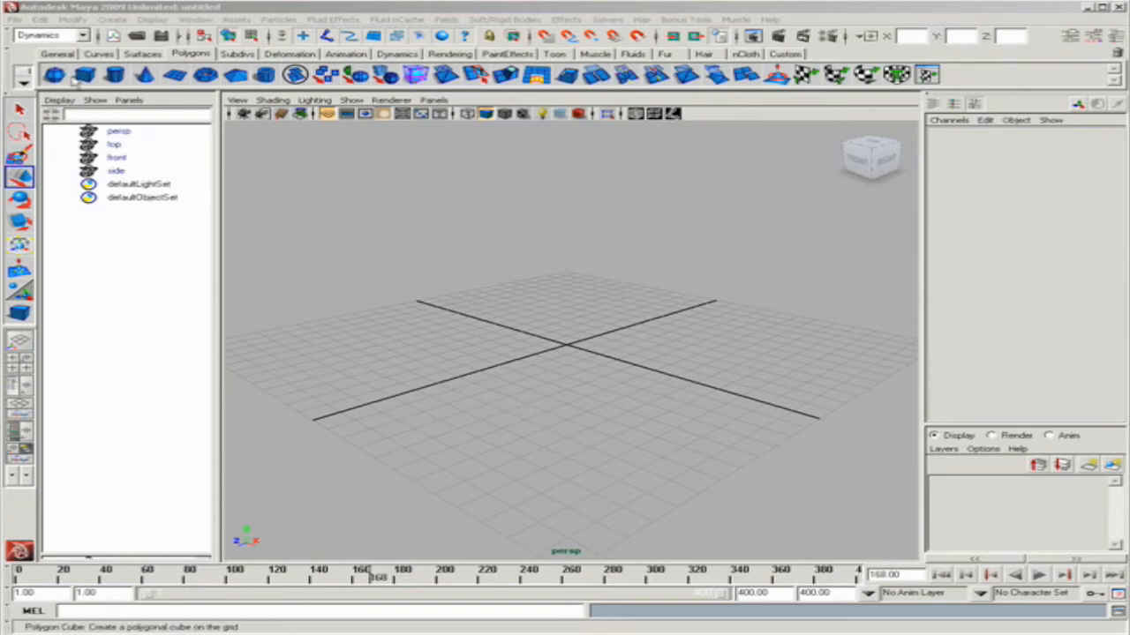
Create a polygonal cube at the center of the grid
click(85, 75)
alt+drag(460, 388, 453, 411)
alt+middle_drag(429, 389, 387, 371)
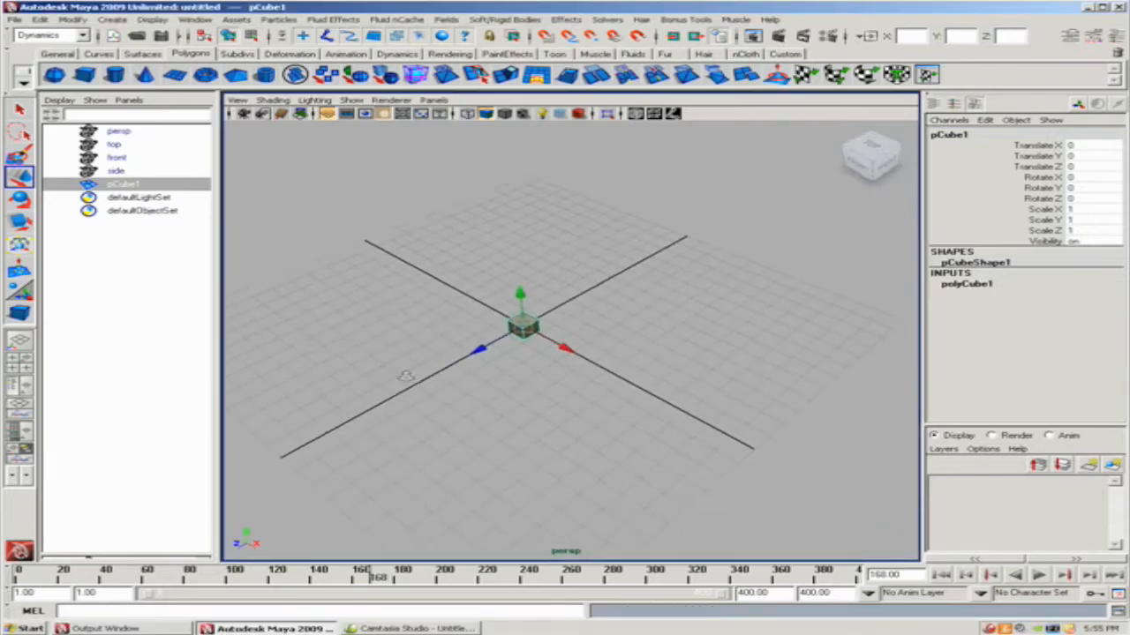
alt+right_drag(388, 371, 507, 399)
alt+middle_drag(459, 382, 515, 412)
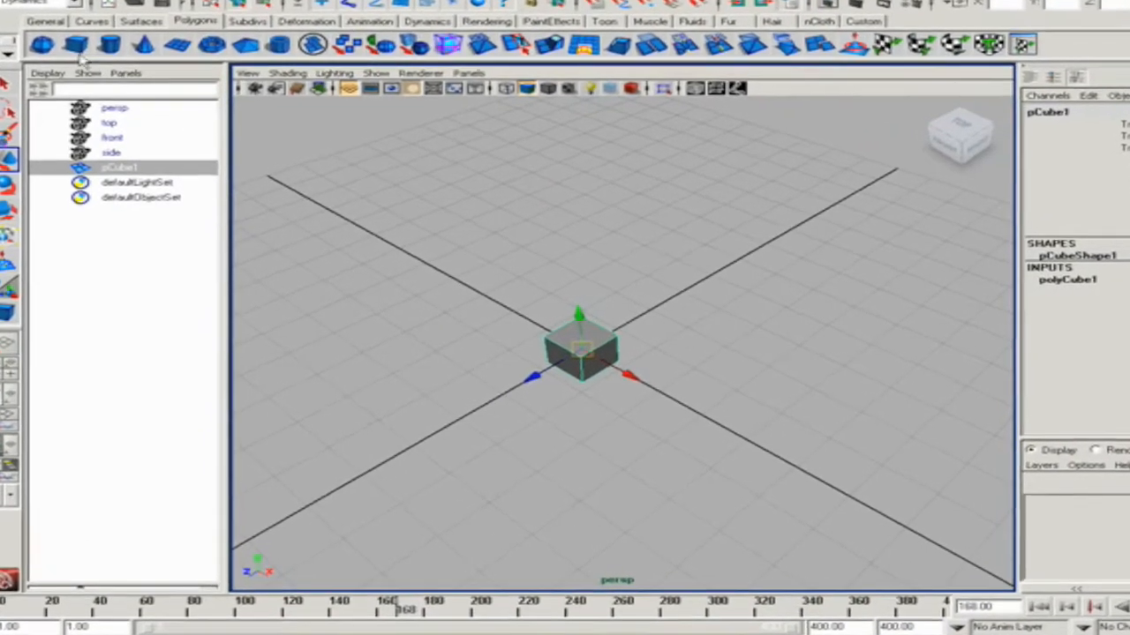
Duplicate the cube in place repeatedly until the scene contains cubes up to pCube32
key(ctrl+d)
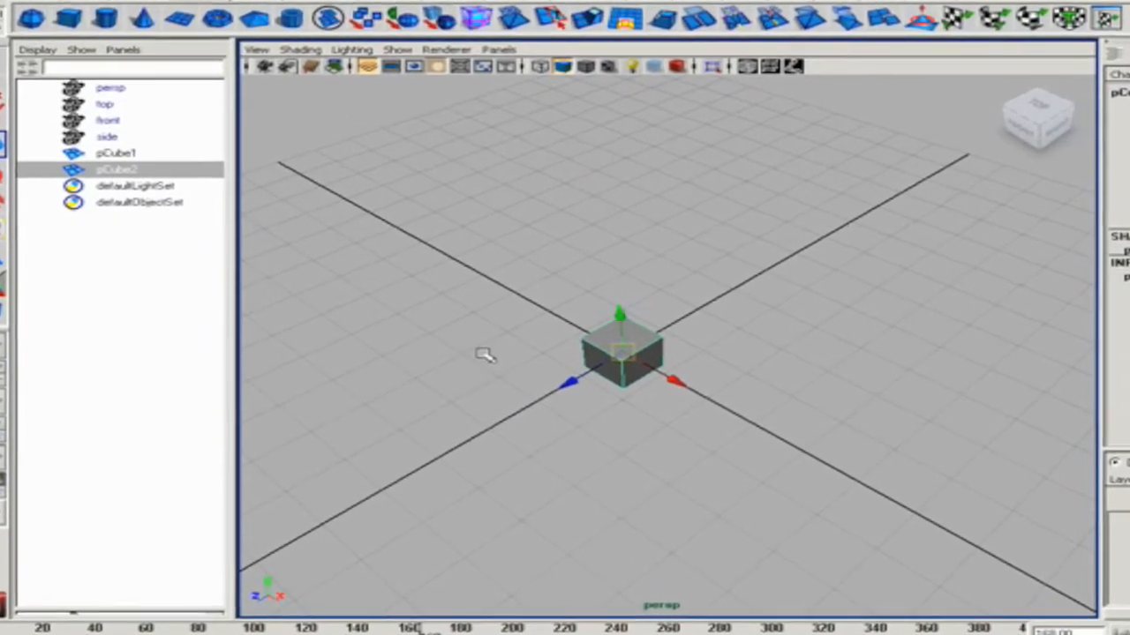
key(ctrl+d)
key(ctrl+d)
key(ctrl+d)
key(ctrl+d)
key(ctrl+d)
key(ctrl+d)
key(ctrl+d)
key(ctrl+d)
key(ctrl+d)
key(ctrl+d)
key(ctrl+d)
key(ctrl+d)
key(ctrl+d)
key(ctrl+d)
key(ctrl+d)
key(ctrl+d)
key(ctrl+d)
key(ctrl+d)
key(ctrl+d)
key(ctrl+d)
key(ctrl+d)
key(ctrl+d)
key(ctrl+d)
key(ctrl+d)
key(ctrl+d)
key(ctrl+d)
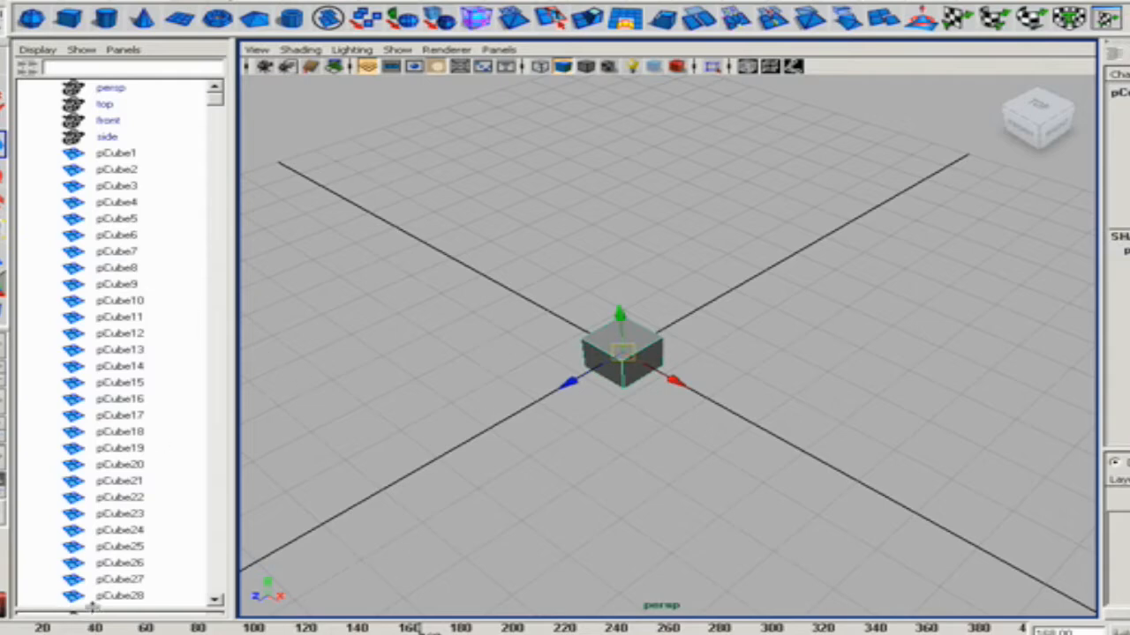
Split the Outliner into two lists and parent pCube32 under pCube1, checking the hierarchy by expanding and collapsing it
drag(85, 607, 135, 367)
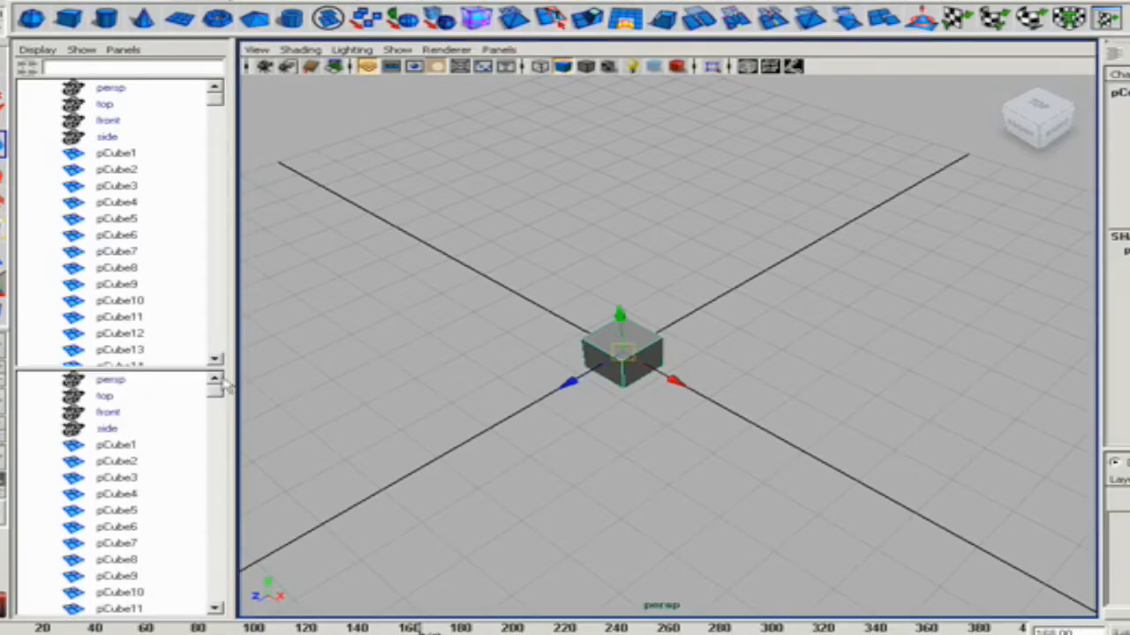
drag(217, 395, 200, 536)
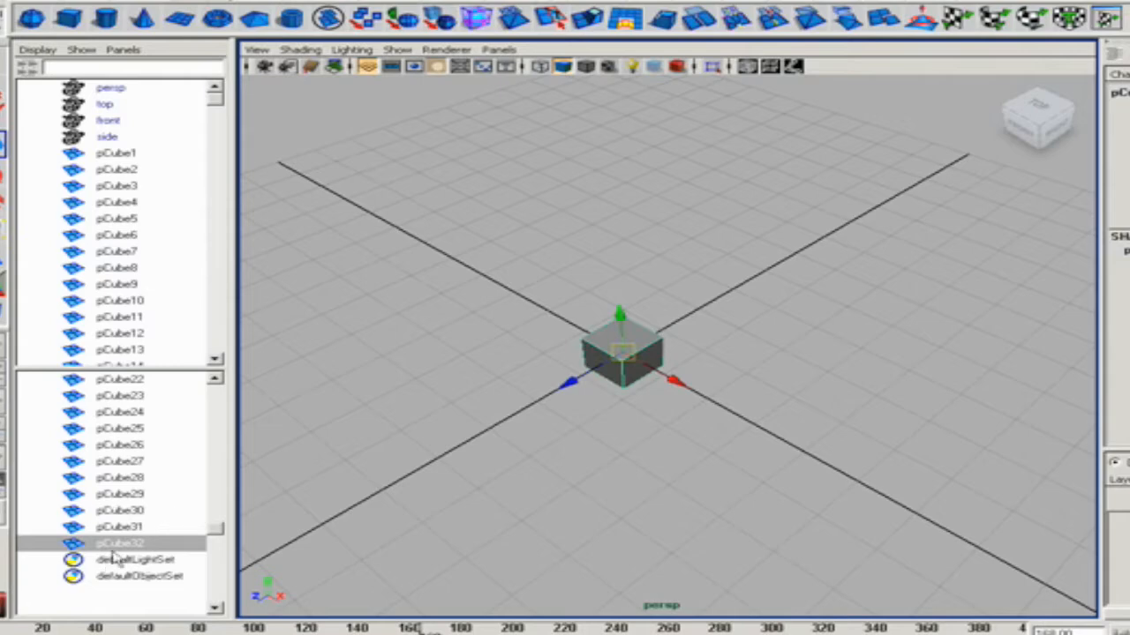
middle_drag(113, 548, 130, 155)
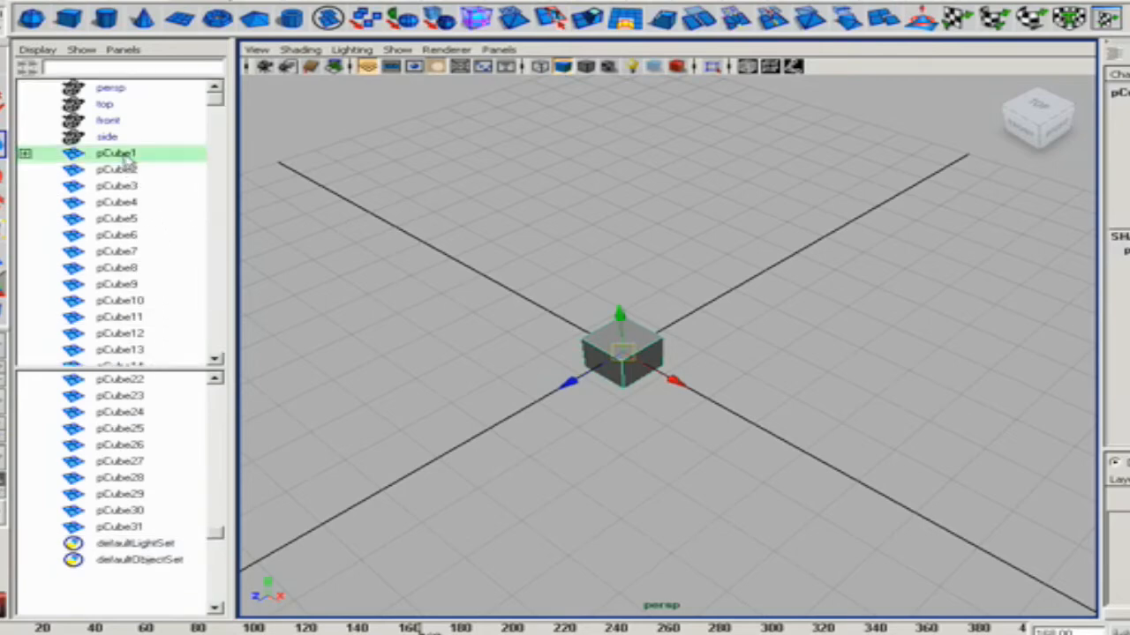
click(26, 155)
click(25, 154)
click(26, 154)
click(26, 155)
Start a new scene without saving the current one
click(338, 210)
click(7, 0)
click(19, 1)
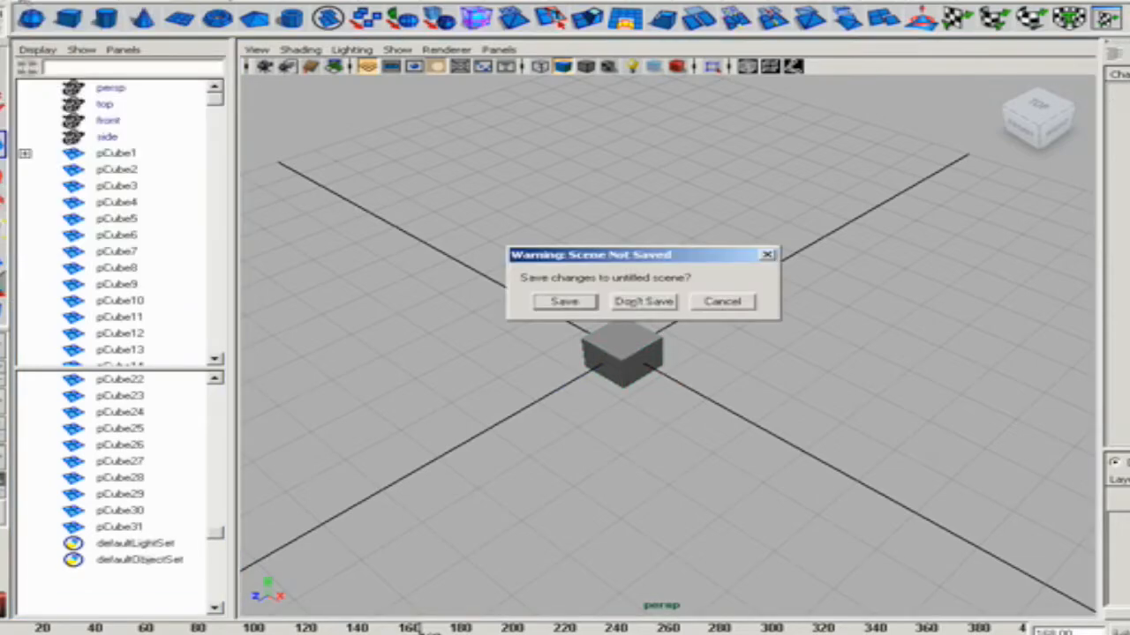
click(651, 303)
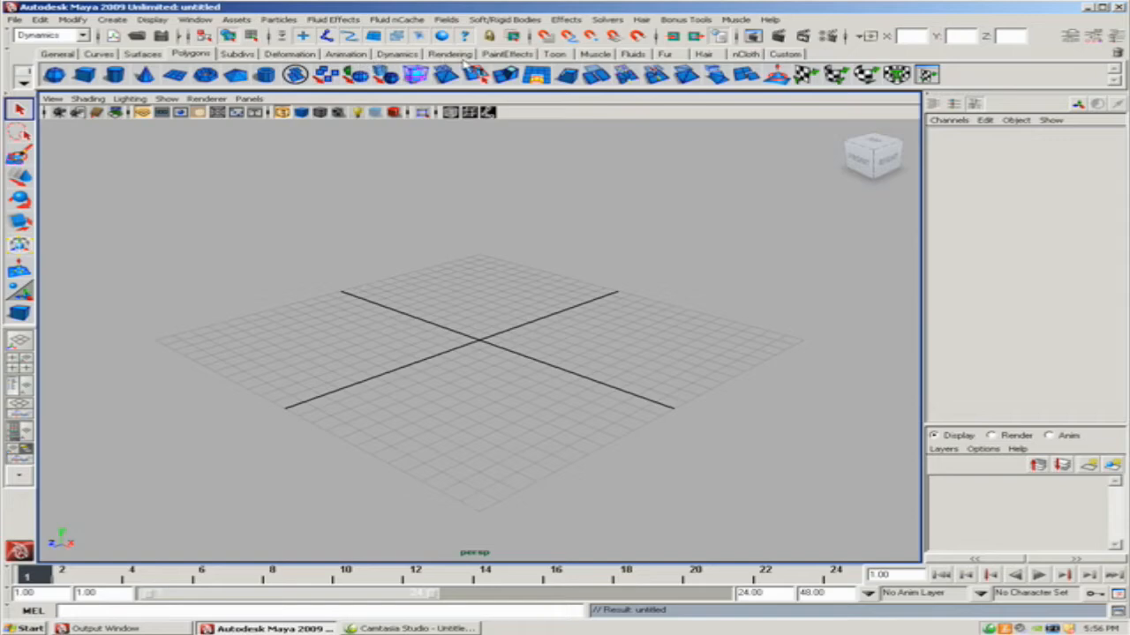
Create a polygonal sphere at the center of the grid
click(455, 54)
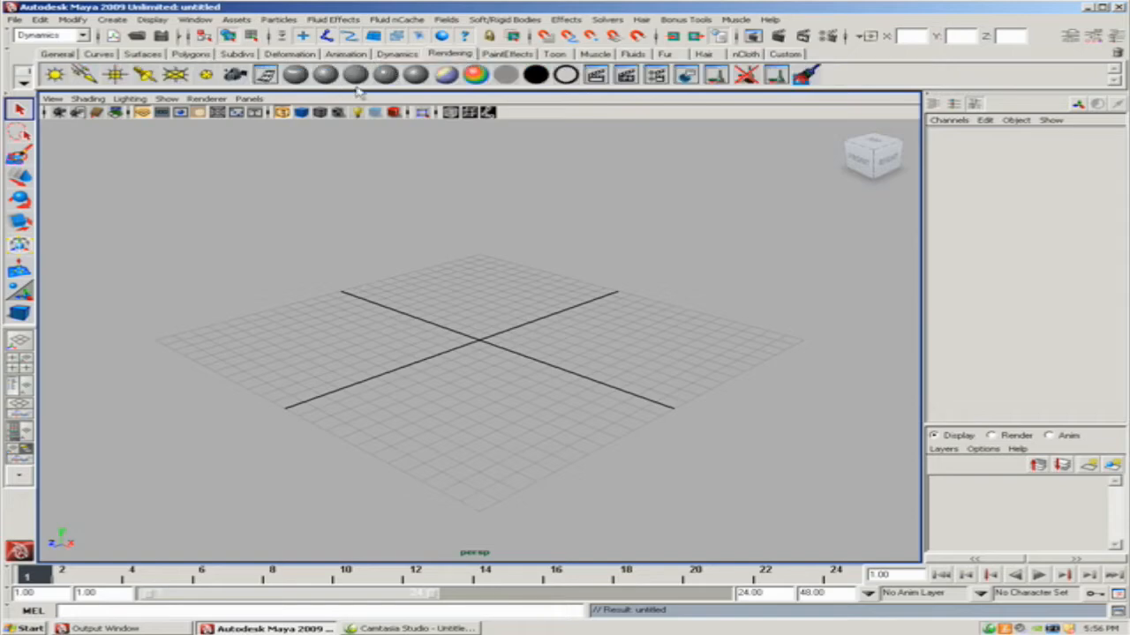
click(191, 54)
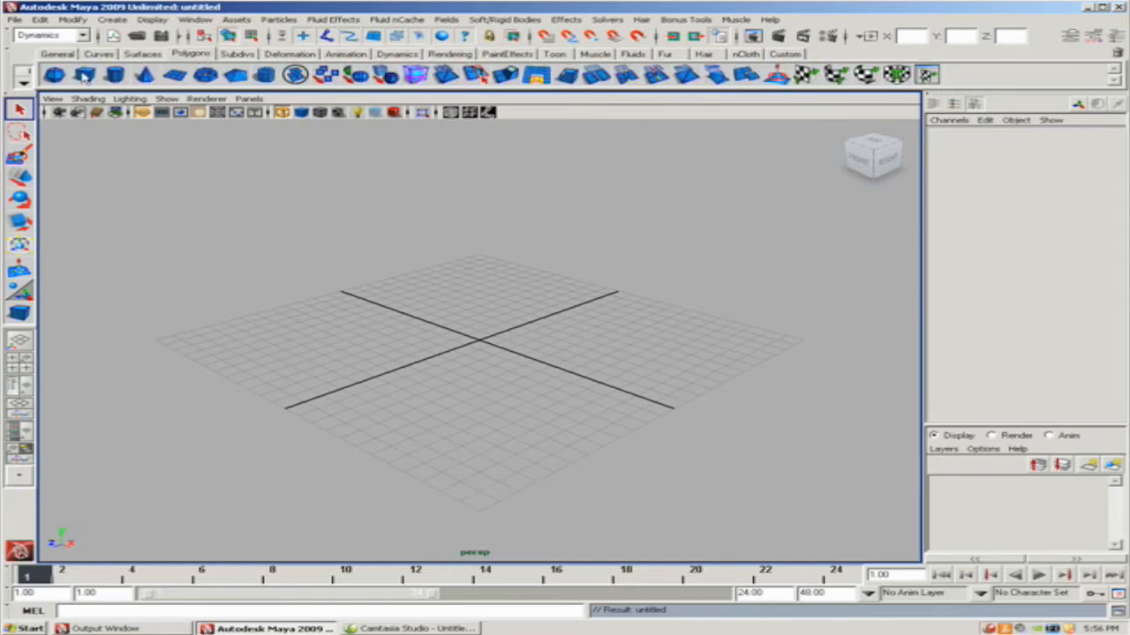
click(55, 76)
scroll(353, 373, up, 5)
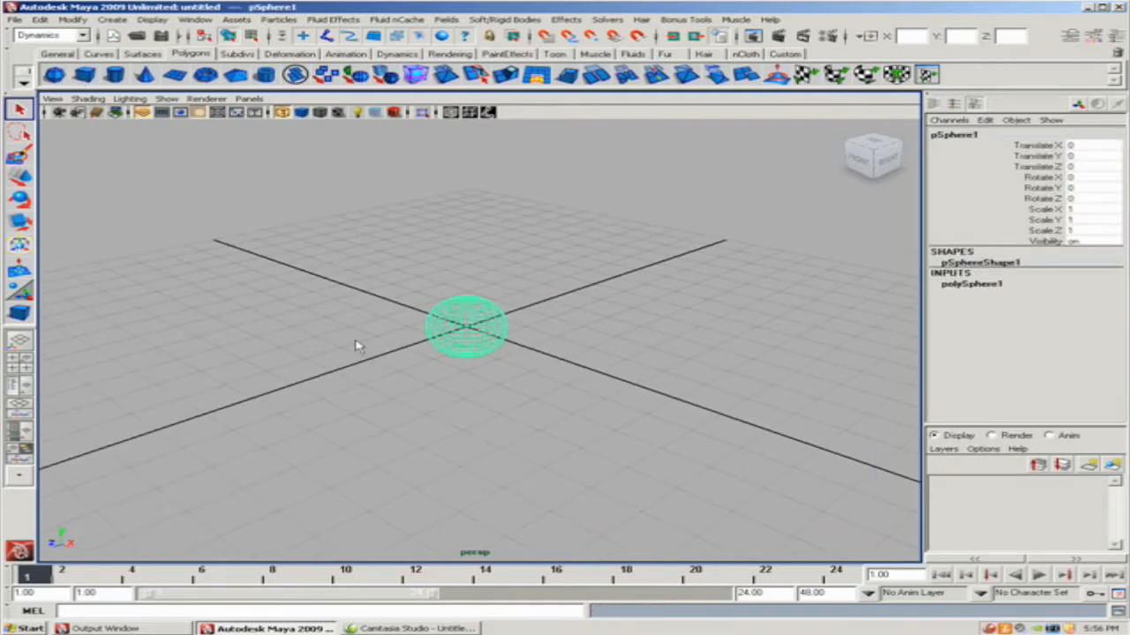
Show the sphere's lambert1 material in the Attribute Editor and switch the viewport from wireframe to shaded display
key(ctrl+a)
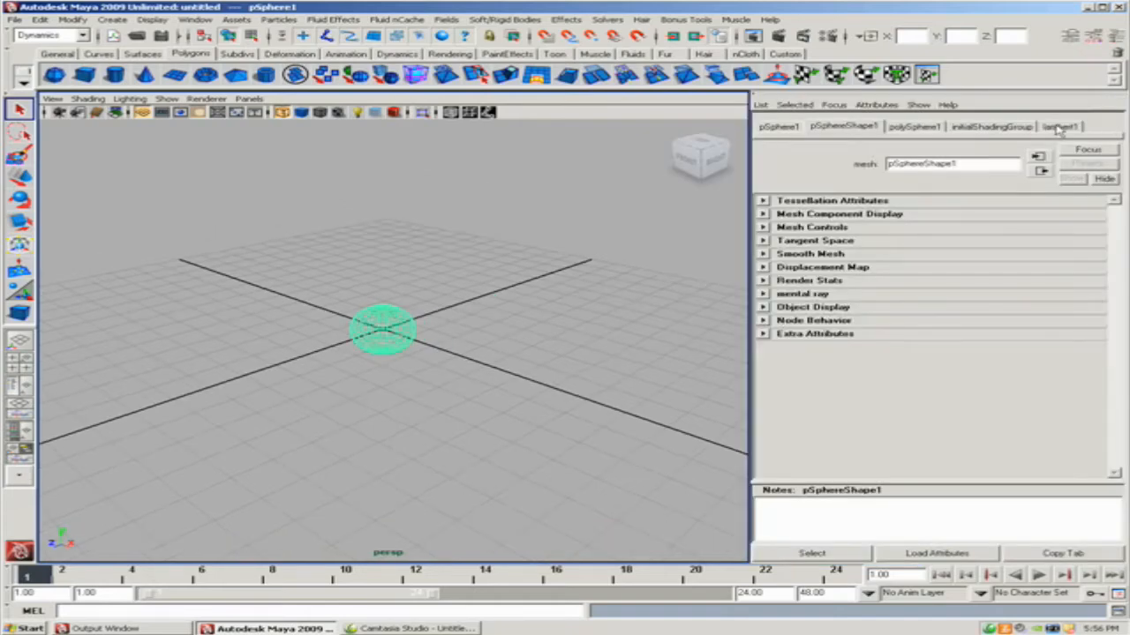
click(1058, 127)
alt+drag(633, 298, 564, 322)
key(4)
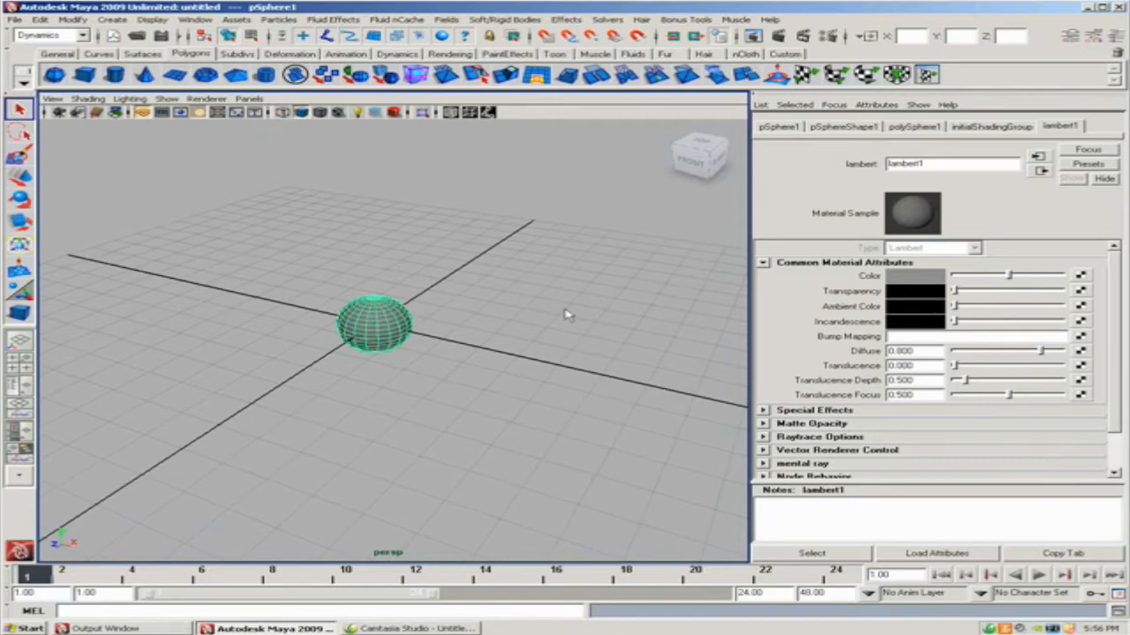
alt+drag(339, 296, 532, 273)
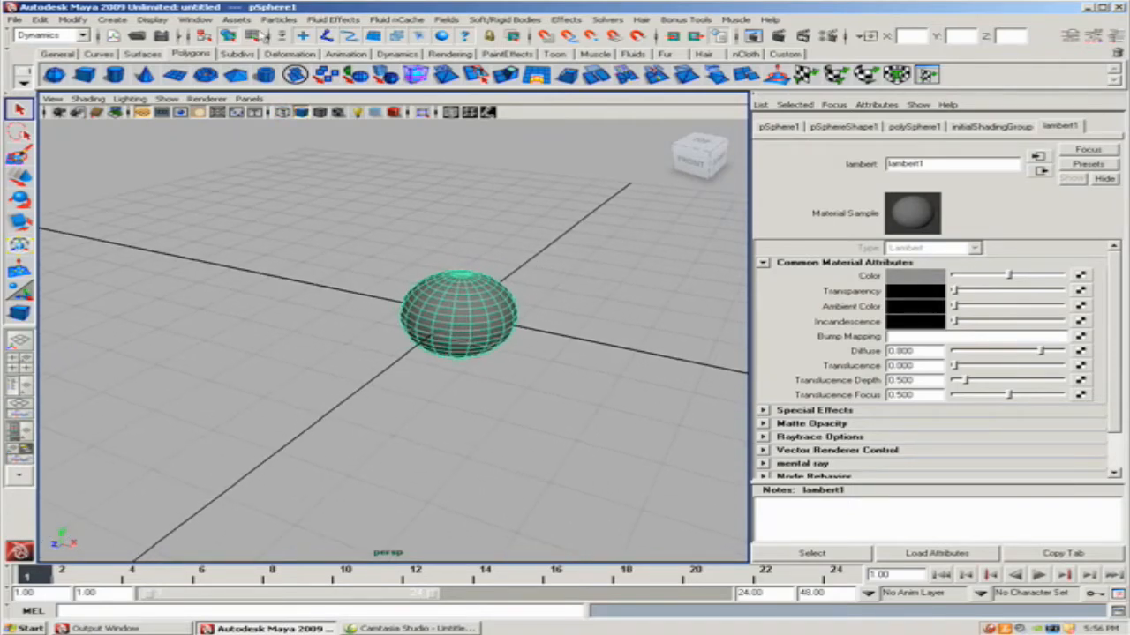
Open the Hypershade and create a File texture node from the 2D textures
click(205, 21)
mouse_move(228, 50)
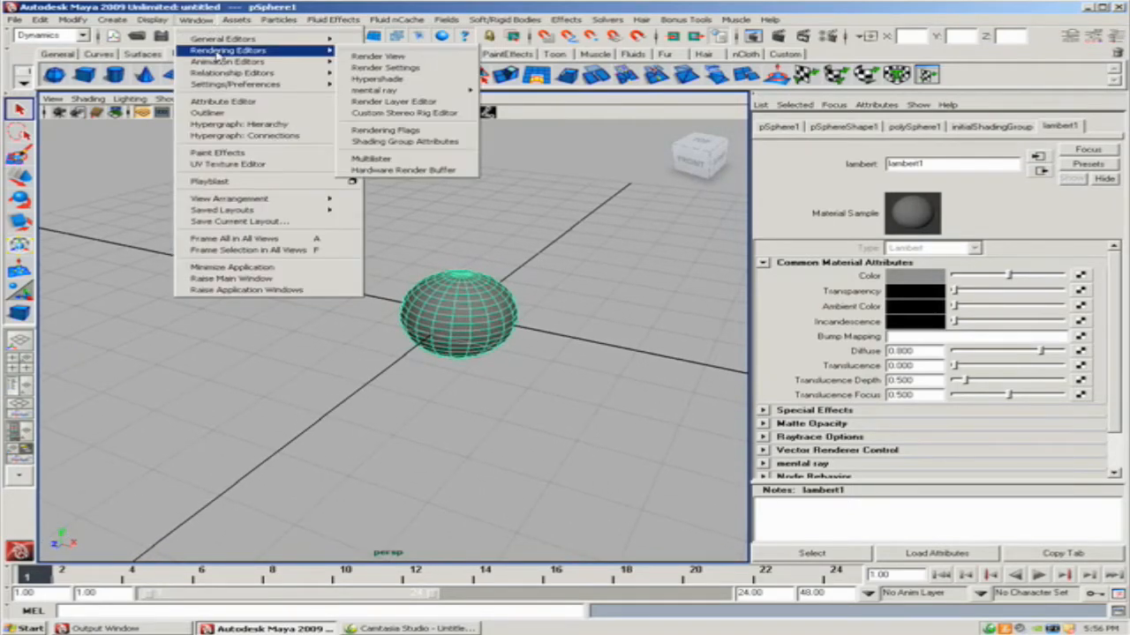
click(399, 79)
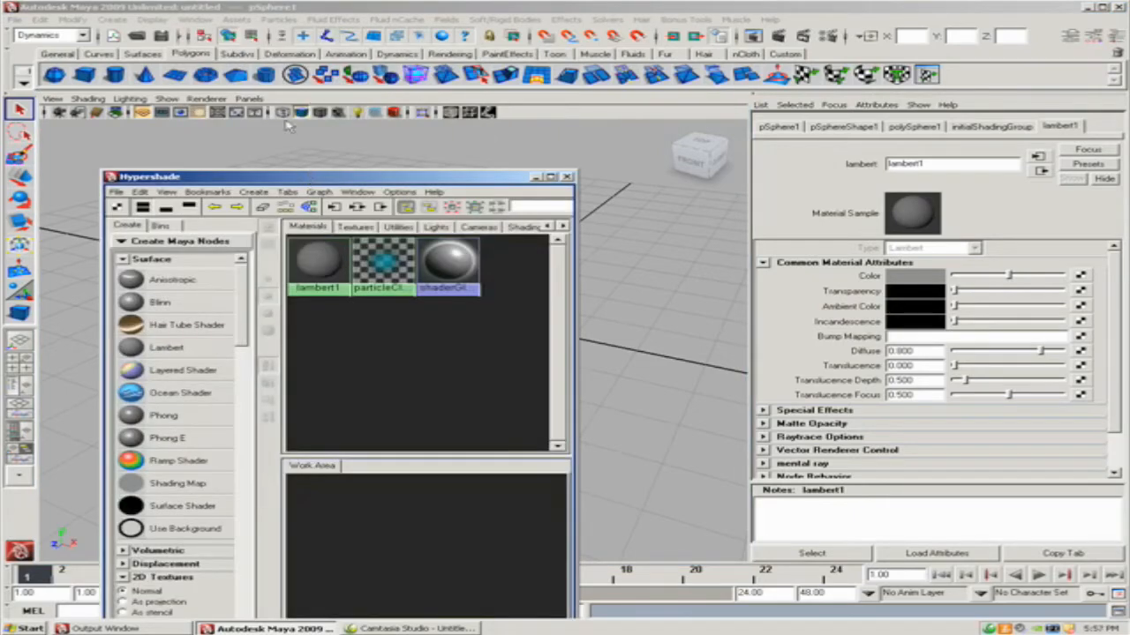
drag(304, 177, 267, 75)
drag(210, 251, 206, 296)
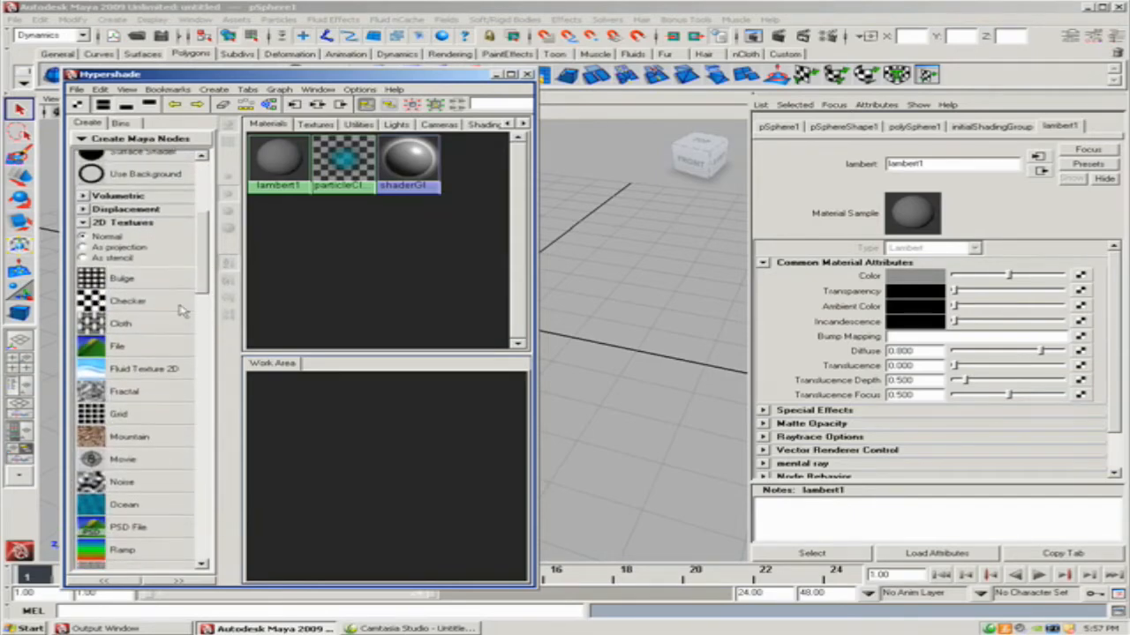
click(100, 347)
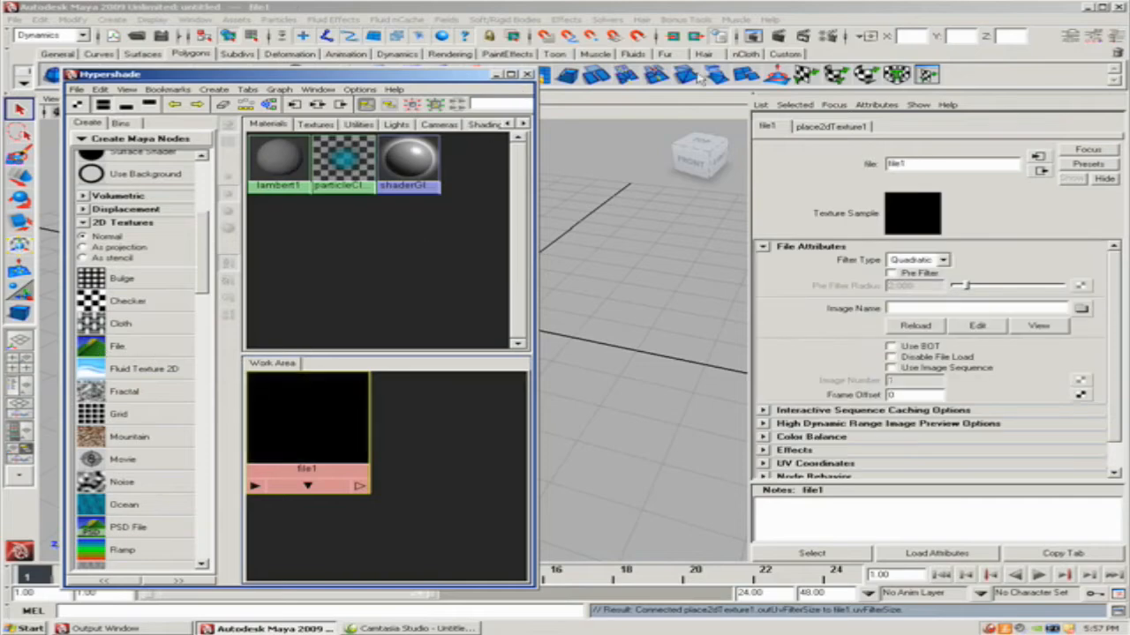
Connect the file1 texture to the Color attribute of the sphere's lambert1 material
drag(386, 80, 227, 80)
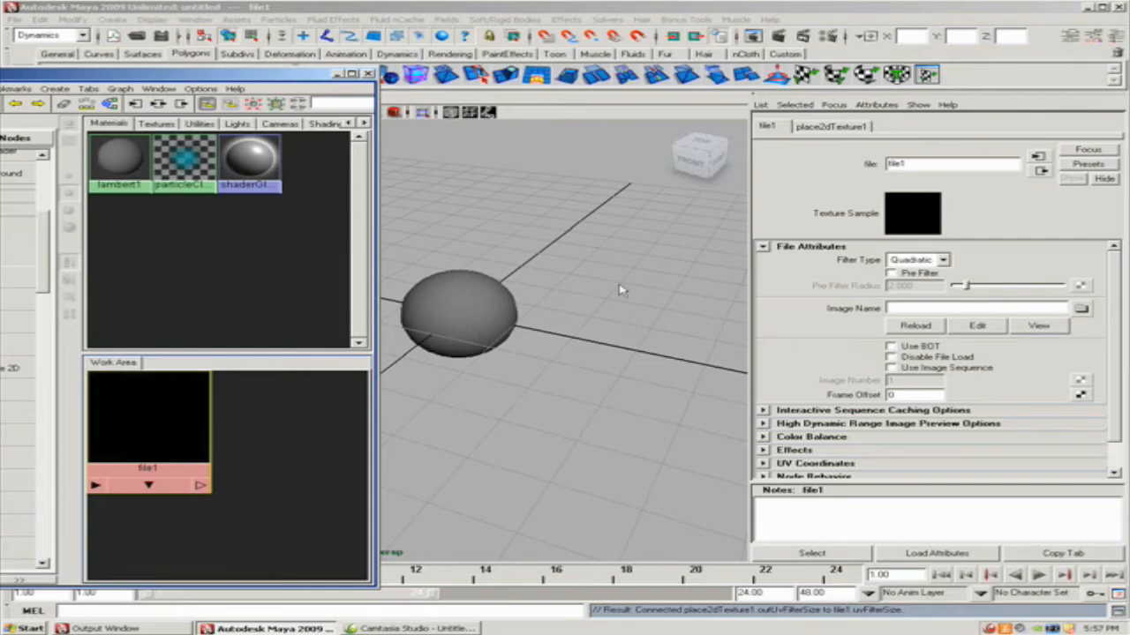
click(482, 335)
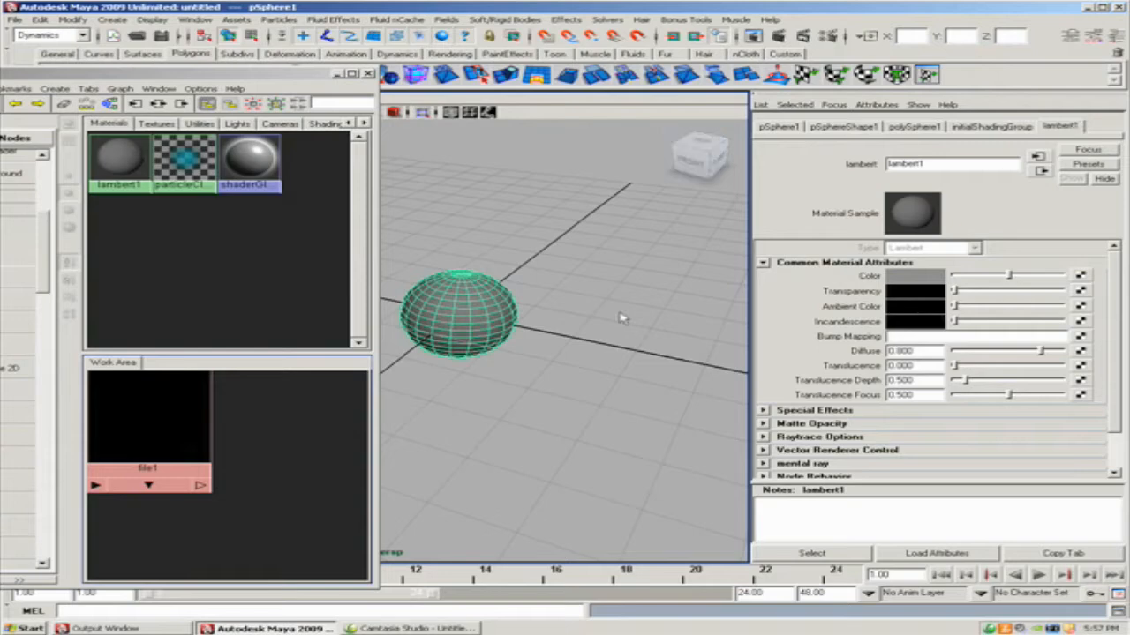
click(150, 453)
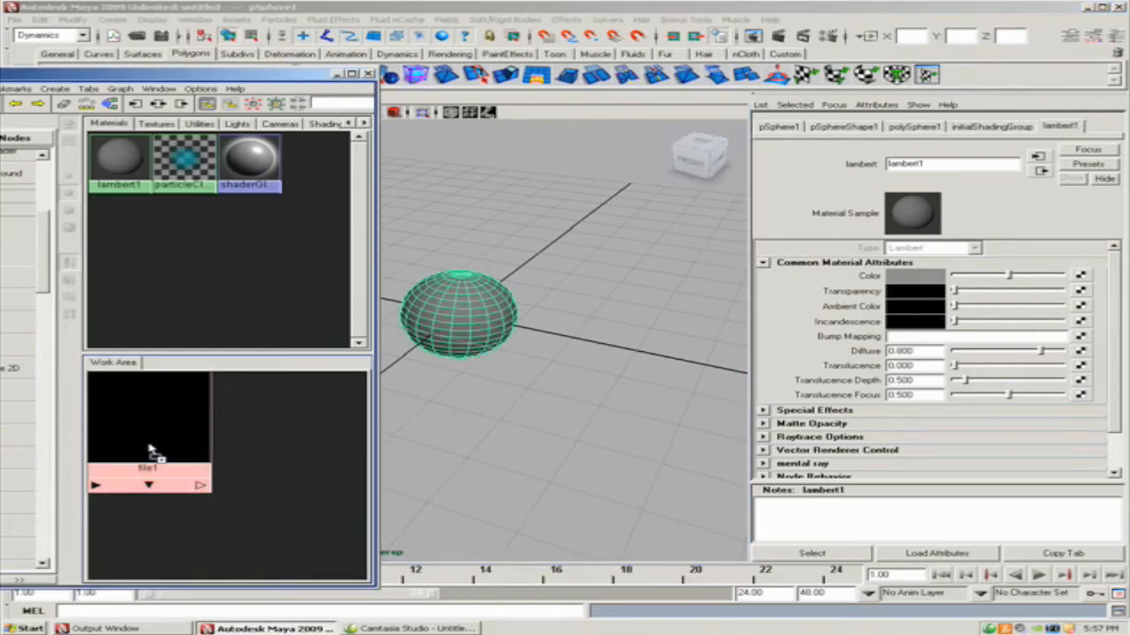
middle_drag(465, 433, 819, 292)
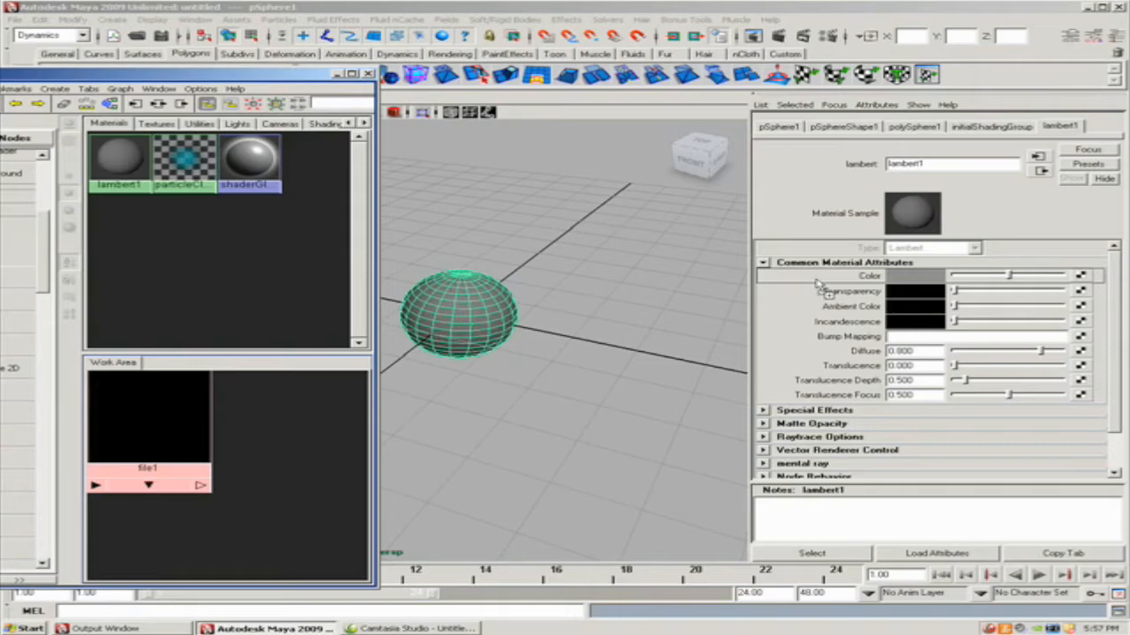
middle_drag(819, 291, 821, 288)
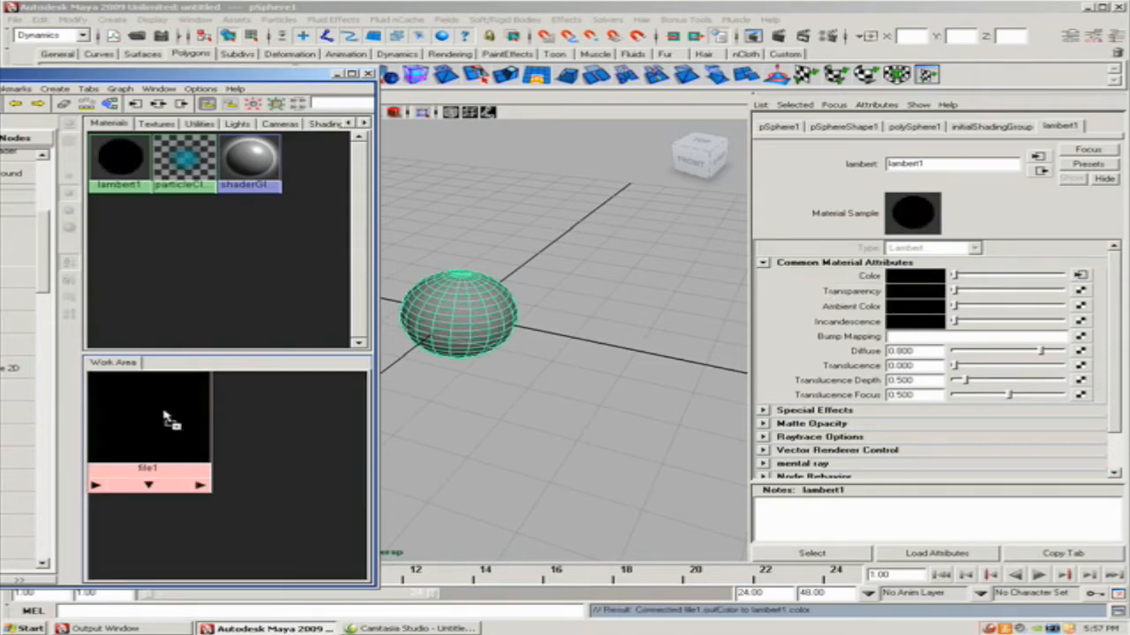
Connect the file1 texture to lambert1's Diffuse attribute and close the Hypershade
middle_drag(575, 415, 834, 358)
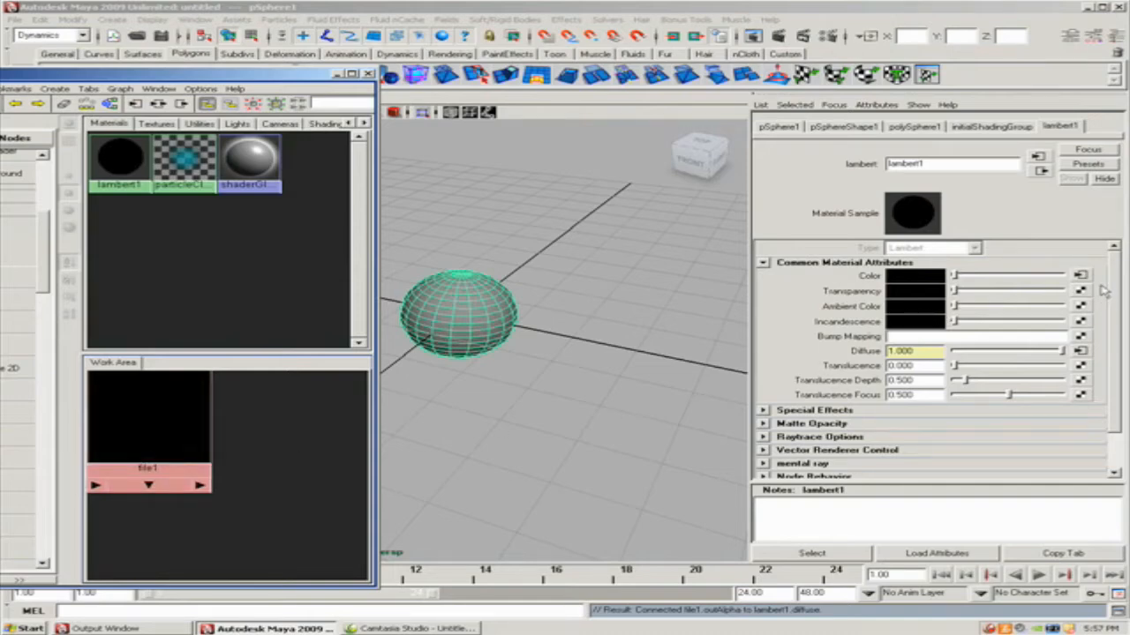
click(578, 461)
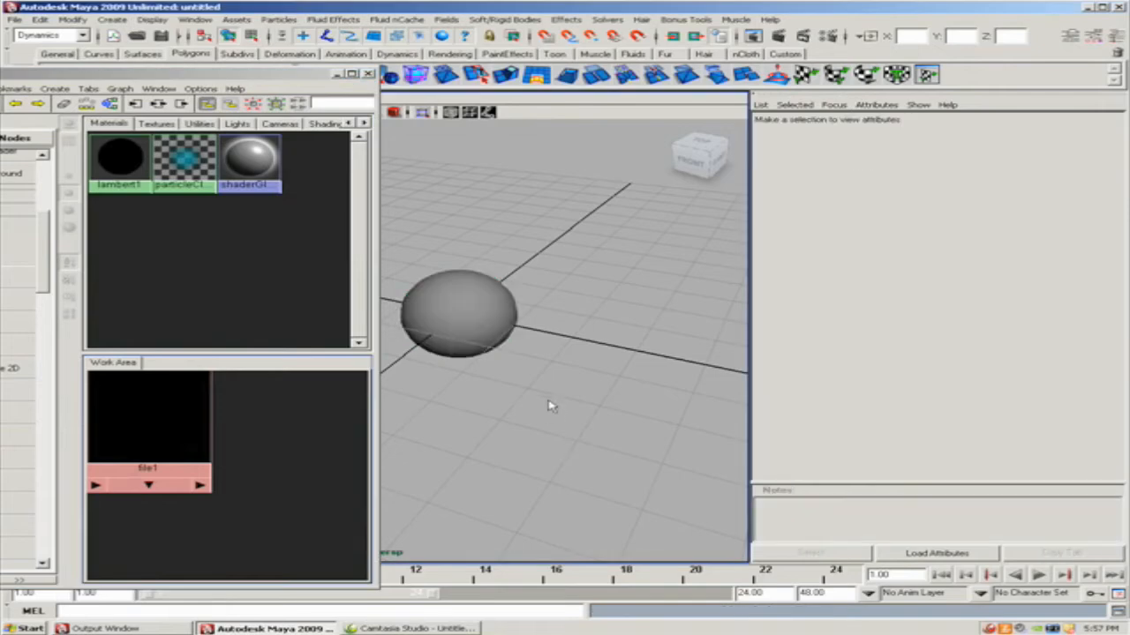
click(476, 308)
click(504, 376)
click(369, 73)
Assign a new Blinn material to the sphere
drag(330, 250, 594, 396)
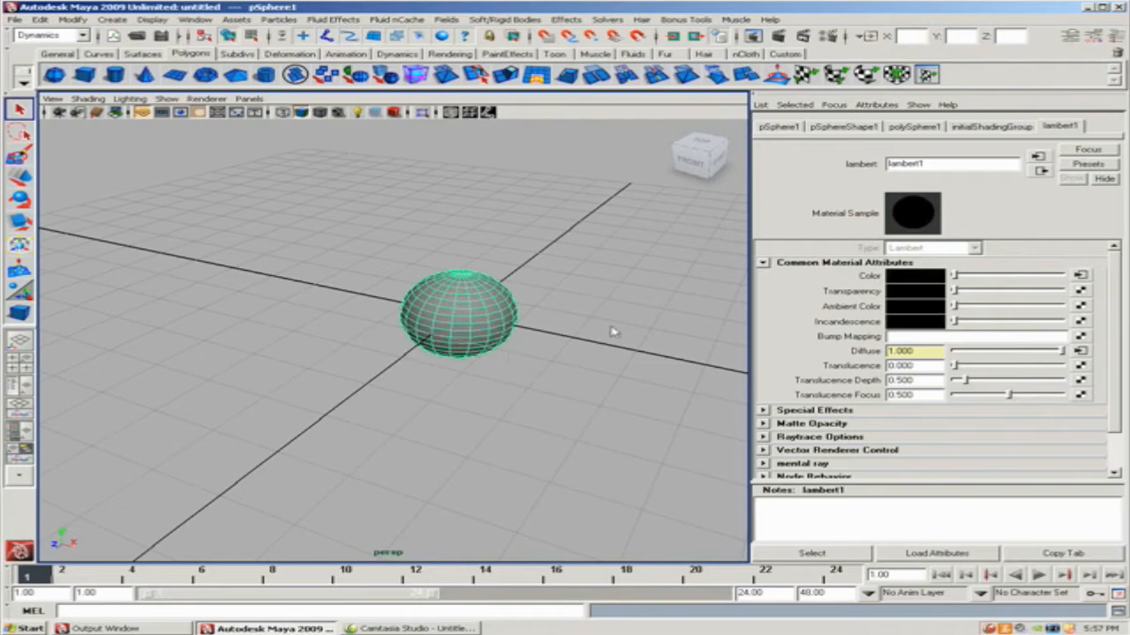
alt+drag(471, 383, 436, 383)
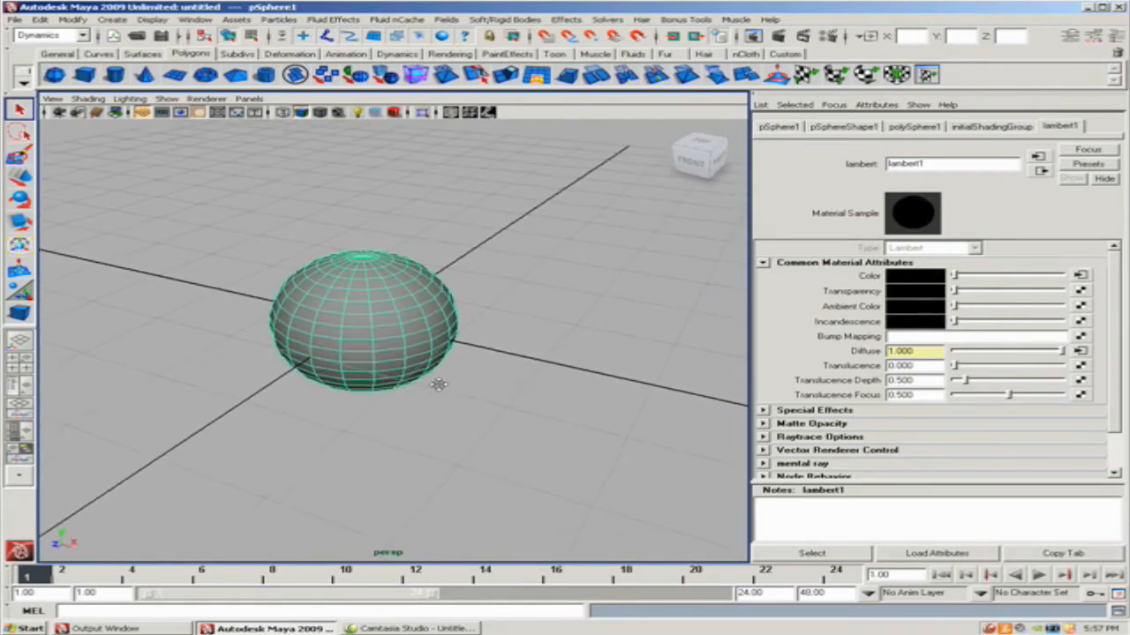
alt+right_drag(436, 382, 494, 392)
alt+drag(495, 392, 521, 388)
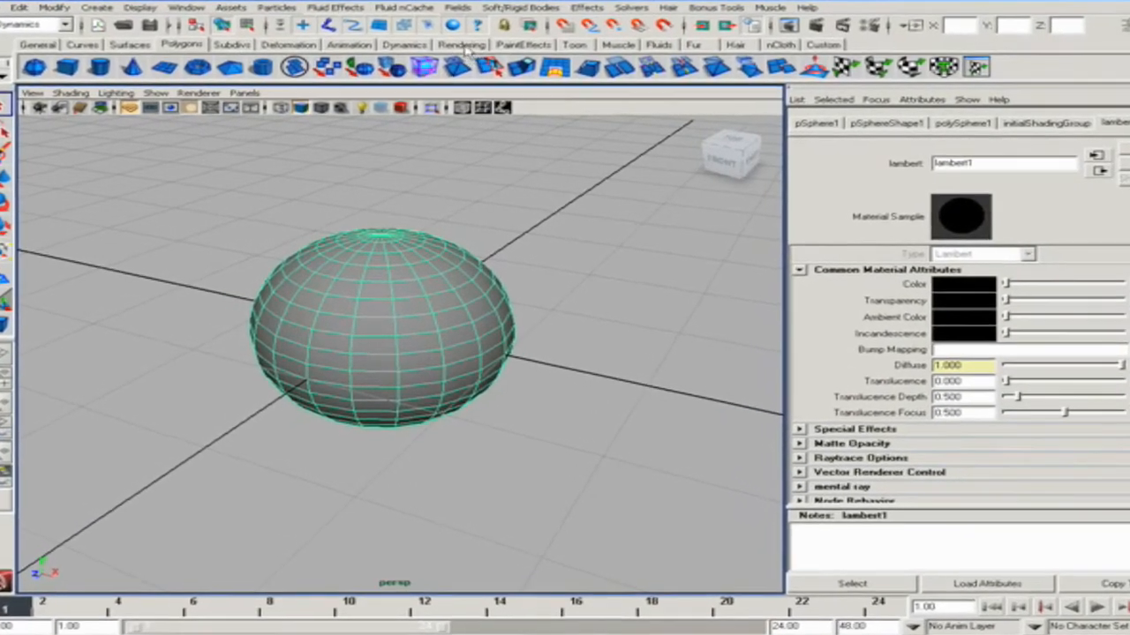
click(461, 44)
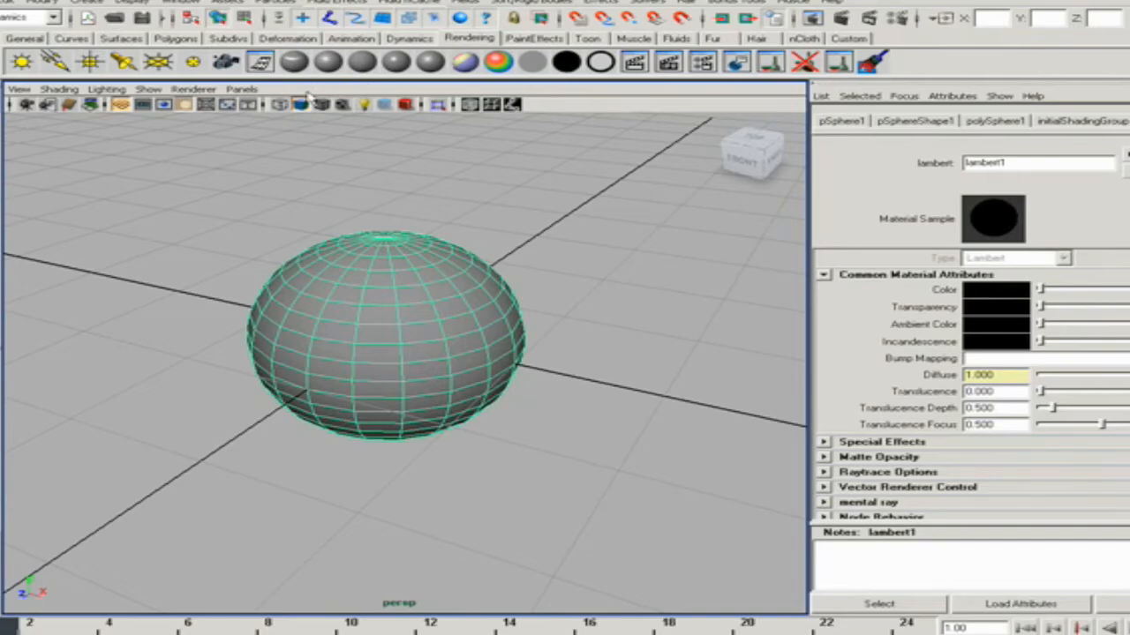
click(568, 236)
click(387, 292)
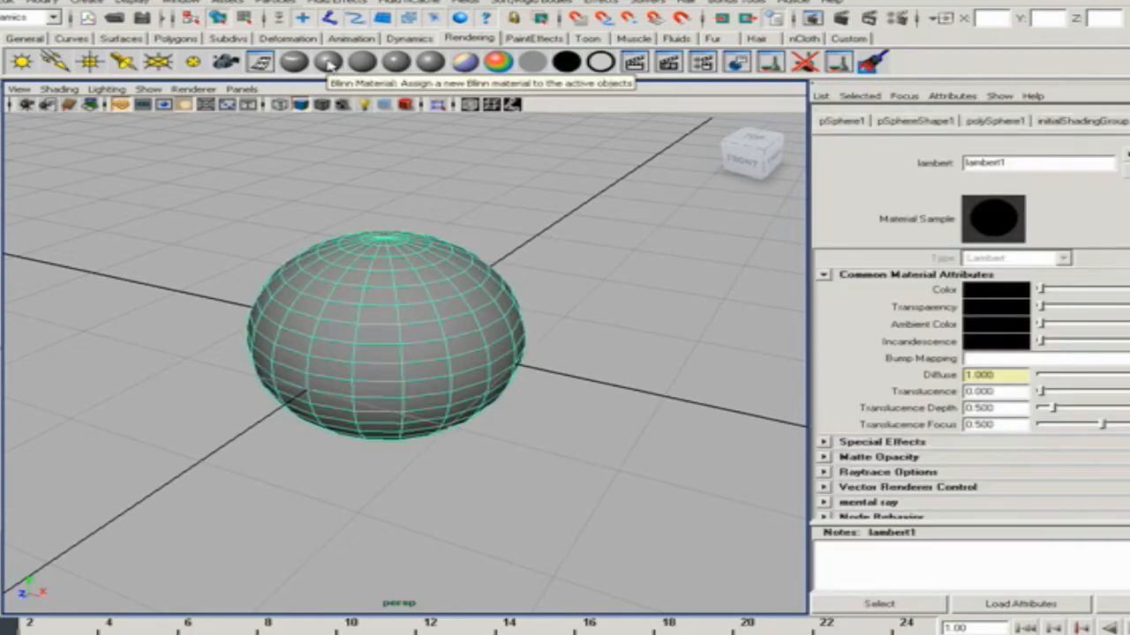
click(328, 63)
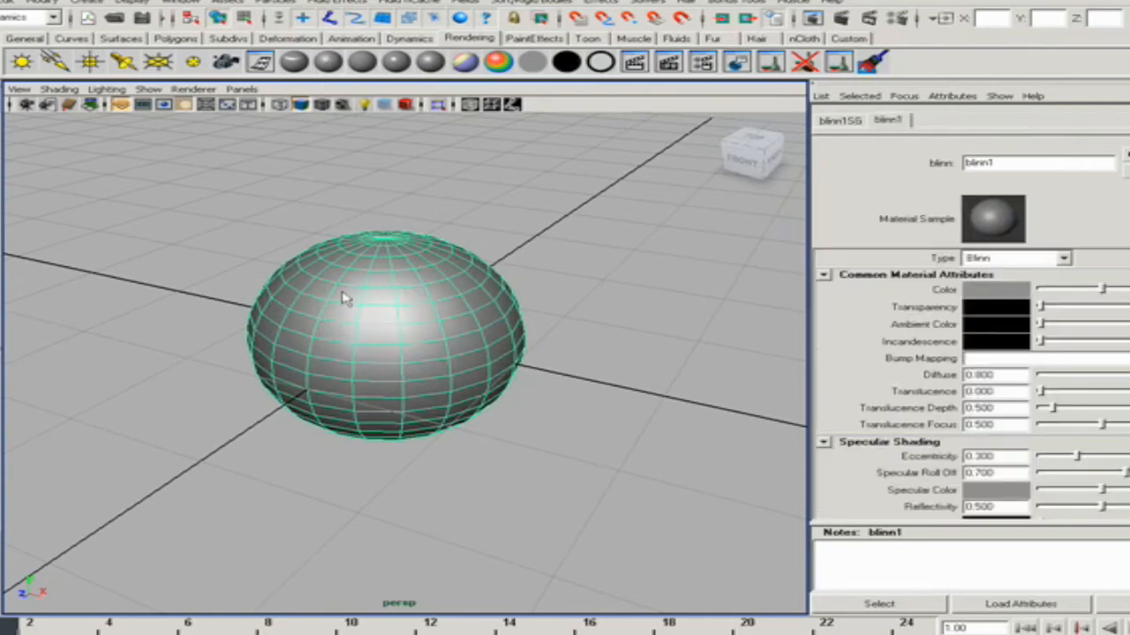
Change the Color of the sphere's blinn1 material to a brighter, muted terracotta red
alt+drag(271, 366, 503, 296)
click(582, 202)
click(386, 331)
alt+middle_drag(545, 280, 441, 269)
alt+right_drag(442, 268, 321, 250)
alt+drag(321, 251, 255, 355)
click(1028, 120)
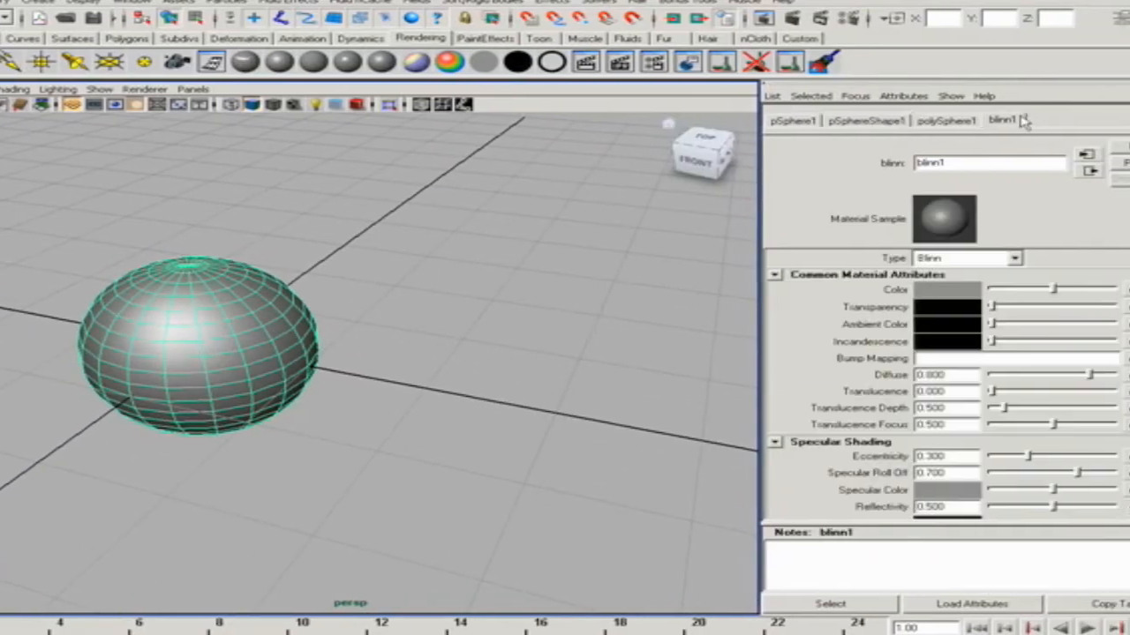
drag(1038, 290, 1057, 291)
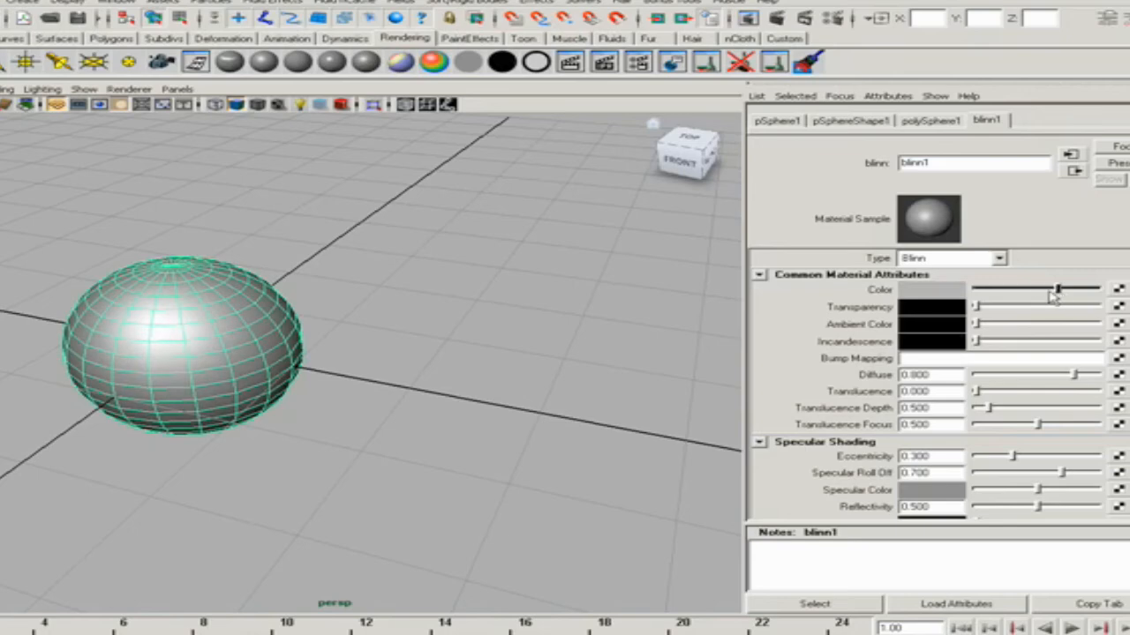
click(944, 292)
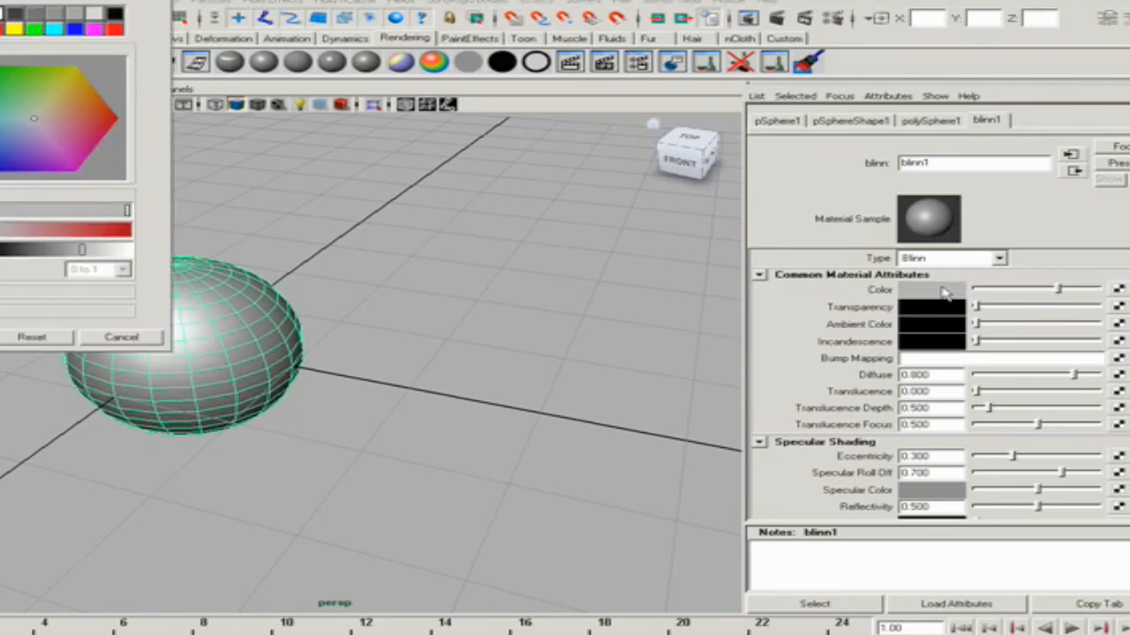
click(81, 112)
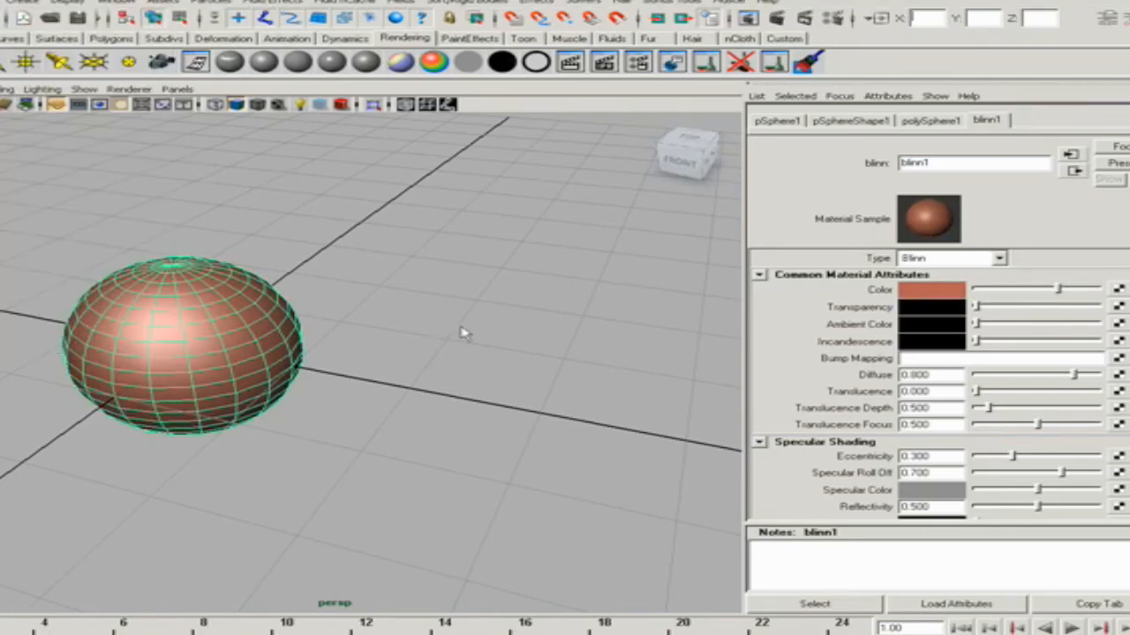
click(454, 336)
alt+drag(376, 348, 277, 359)
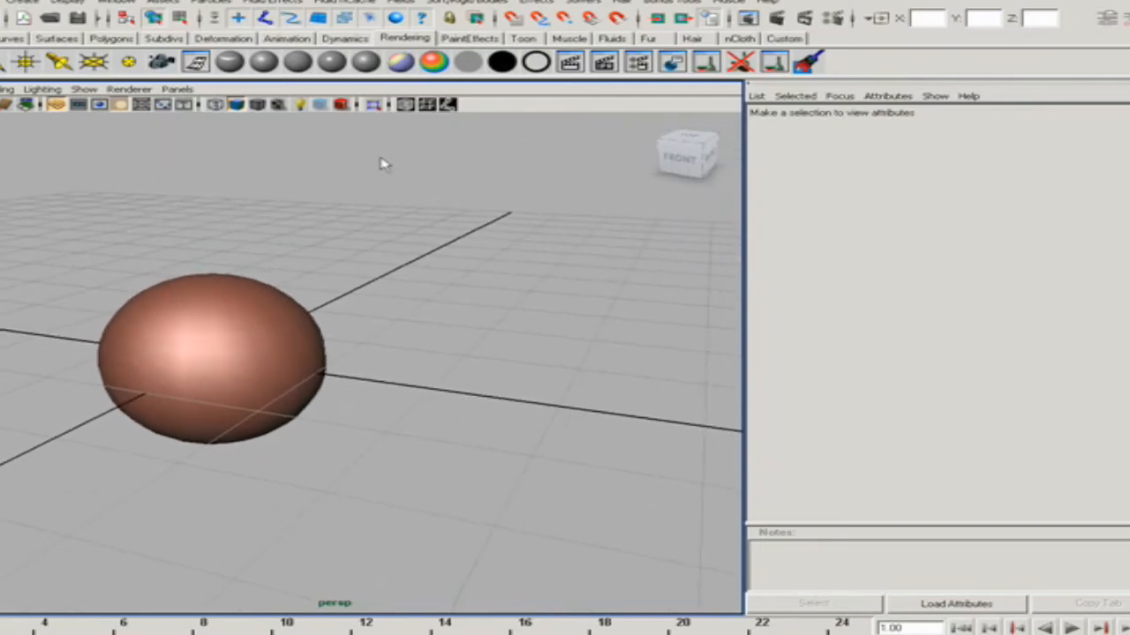
click(222, 324)
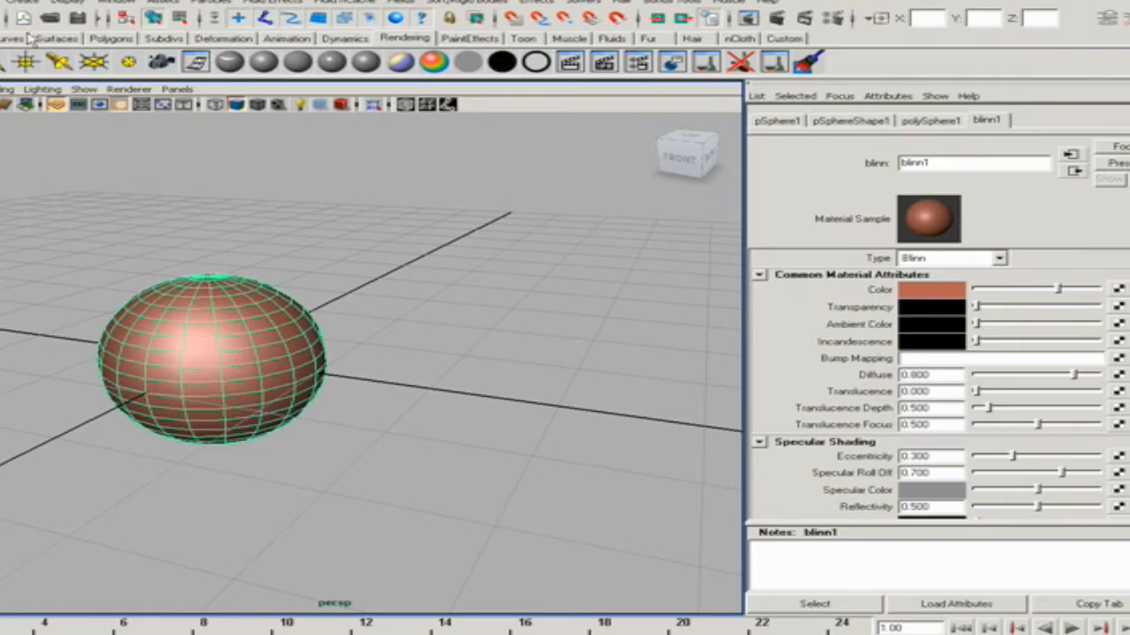
Create a second polygon sphere and move it along the X axis until it stands clear of the red one
click(112, 38)
click(0, 62)
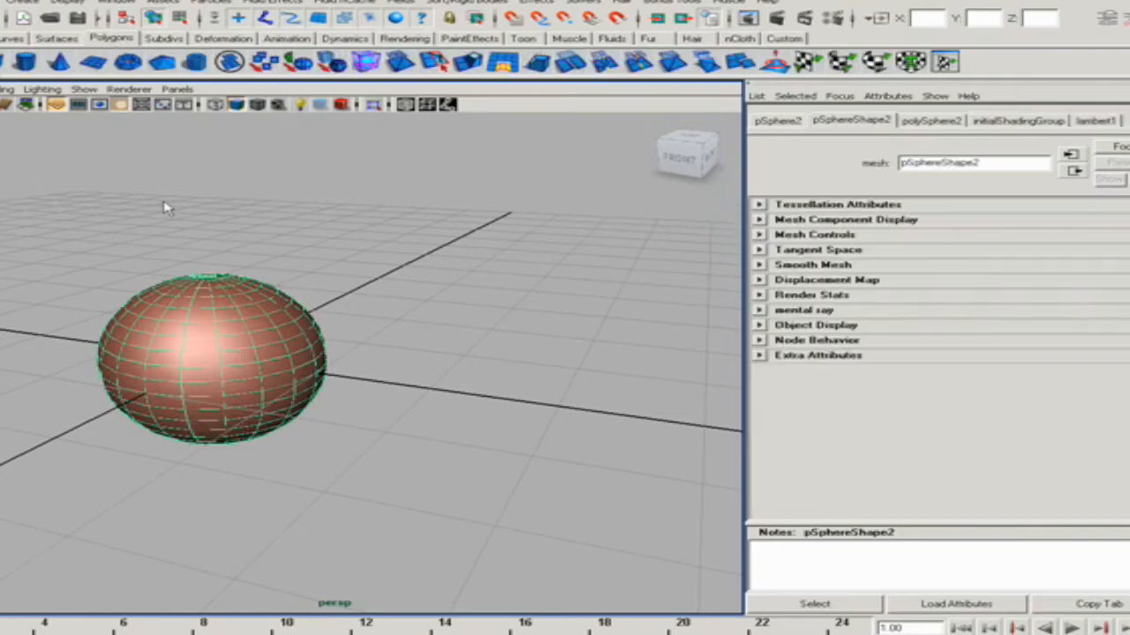
key(w)
drag(218, 371, 565, 366)
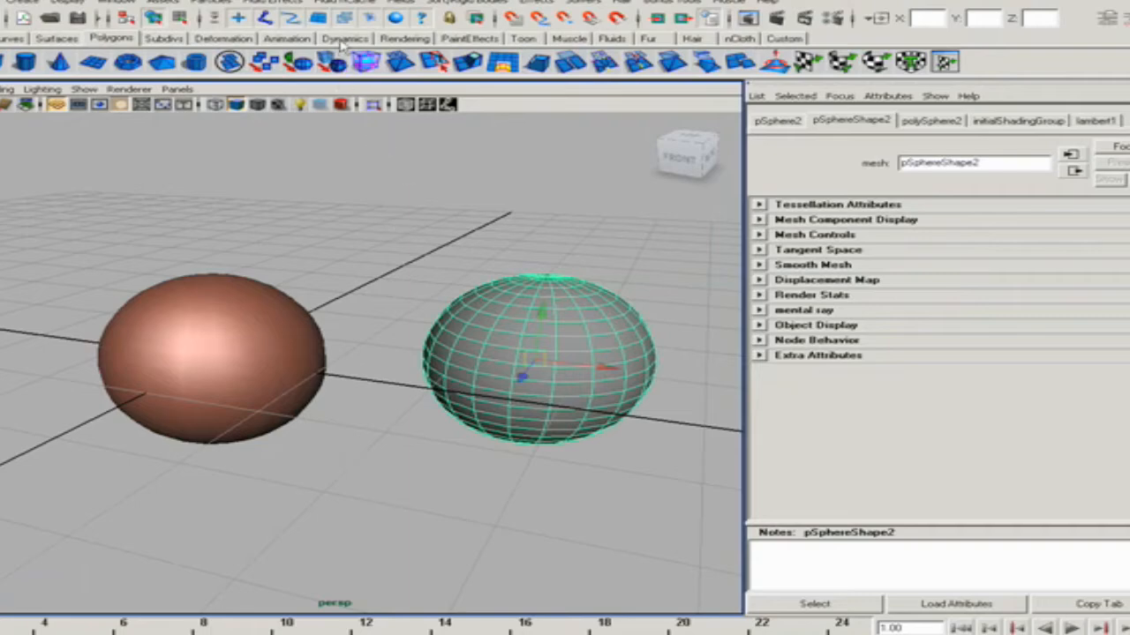
Assign a new Blinn material to the second sphere
click(399, 38)
click(269, 62)
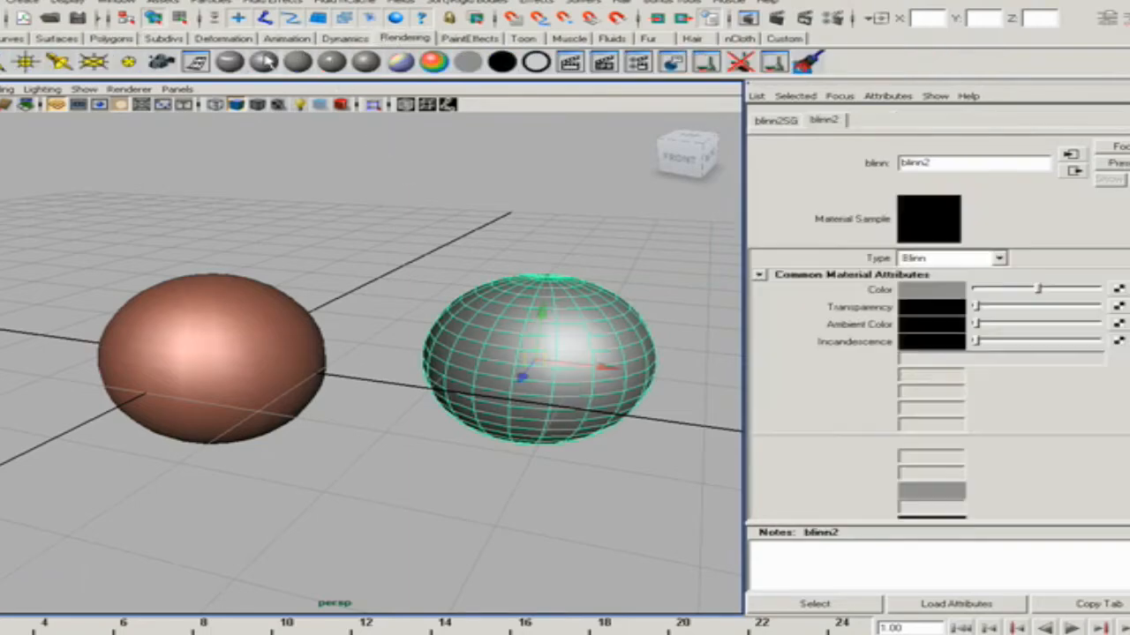
click(383, 449)
click(494, 378)
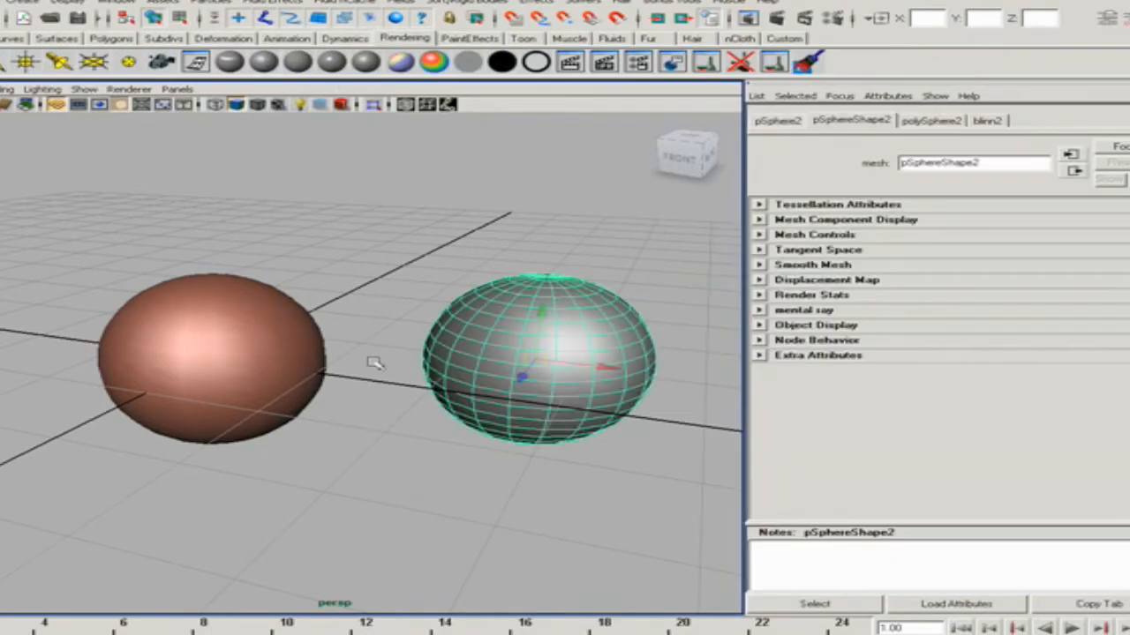
alt+drag(365, 411, 280, 380)
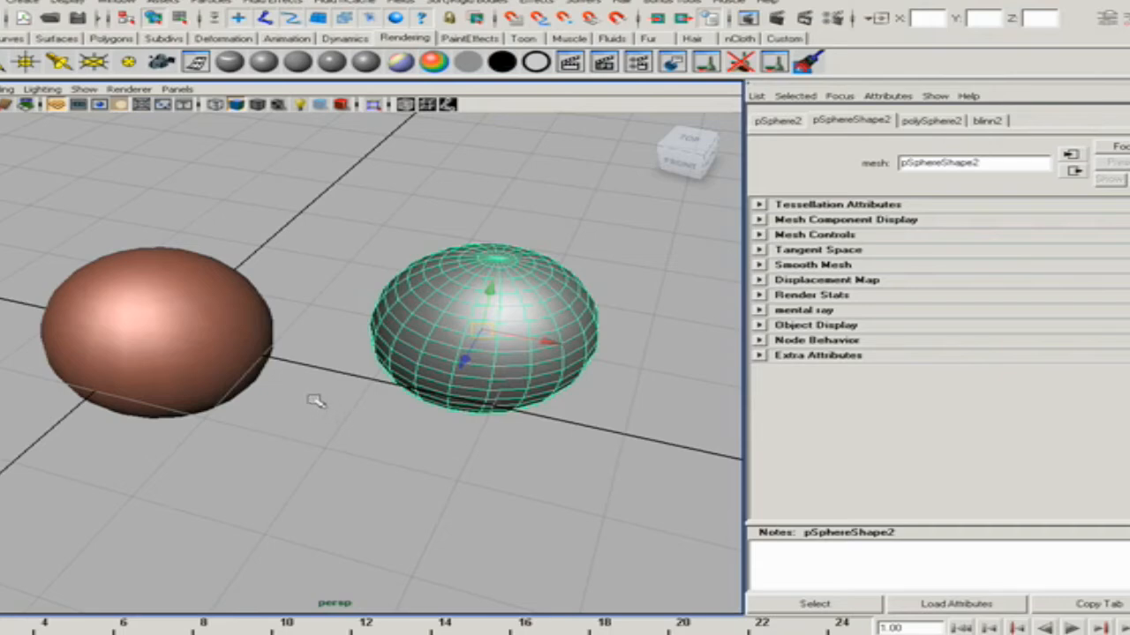
alt+drag(323, 400, 272, 383)
Save the red sphere's blinn1 attributes as a preset named redBlinn
click(172, 339)
click(1000, 123)
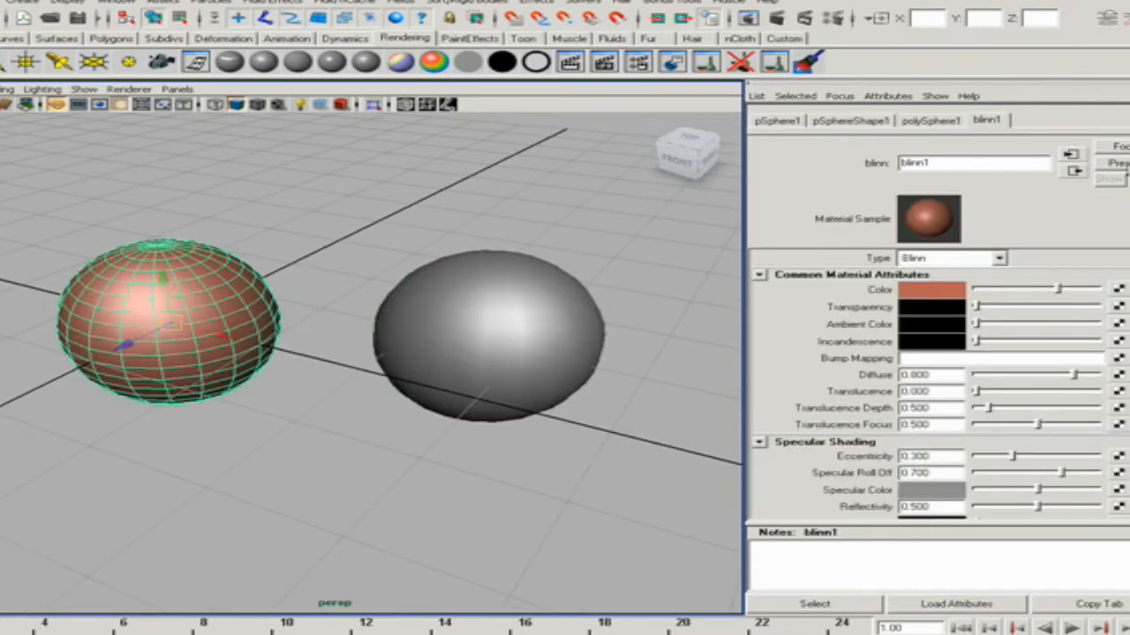
click(1117, 165)
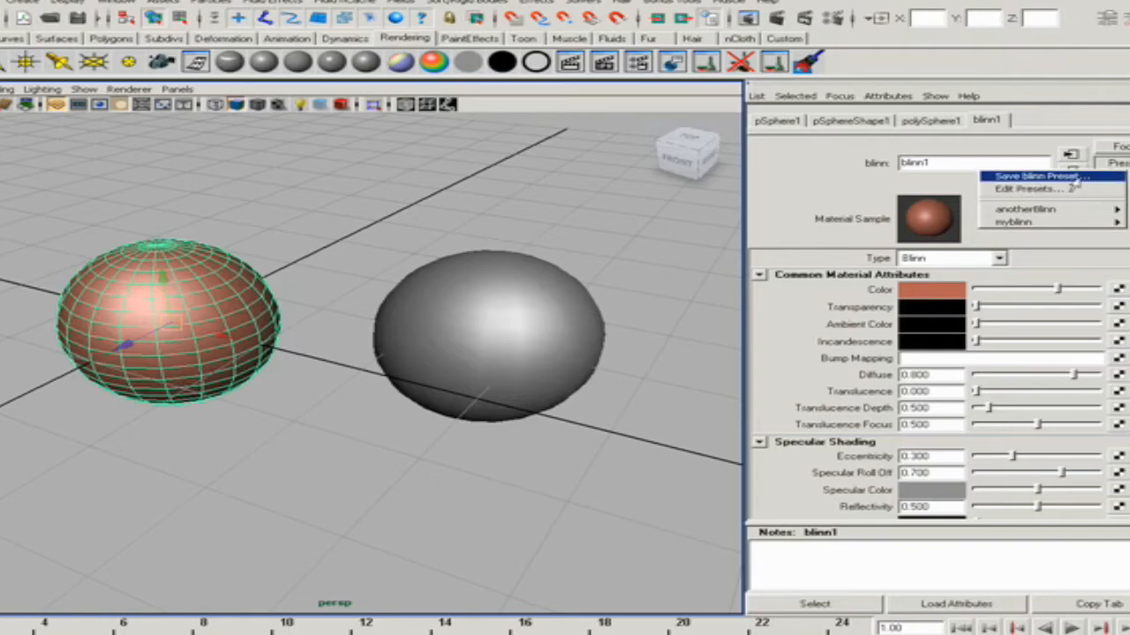
click(1077, 179)
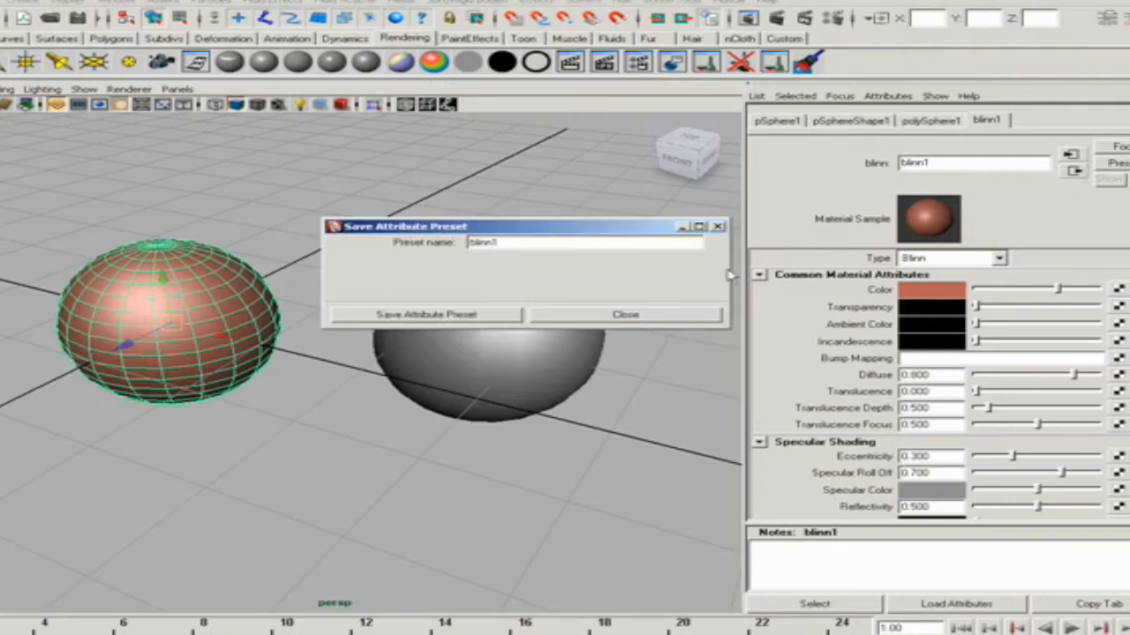
drag(522, 246, 465, 244)
text(t)
click(470, 319)
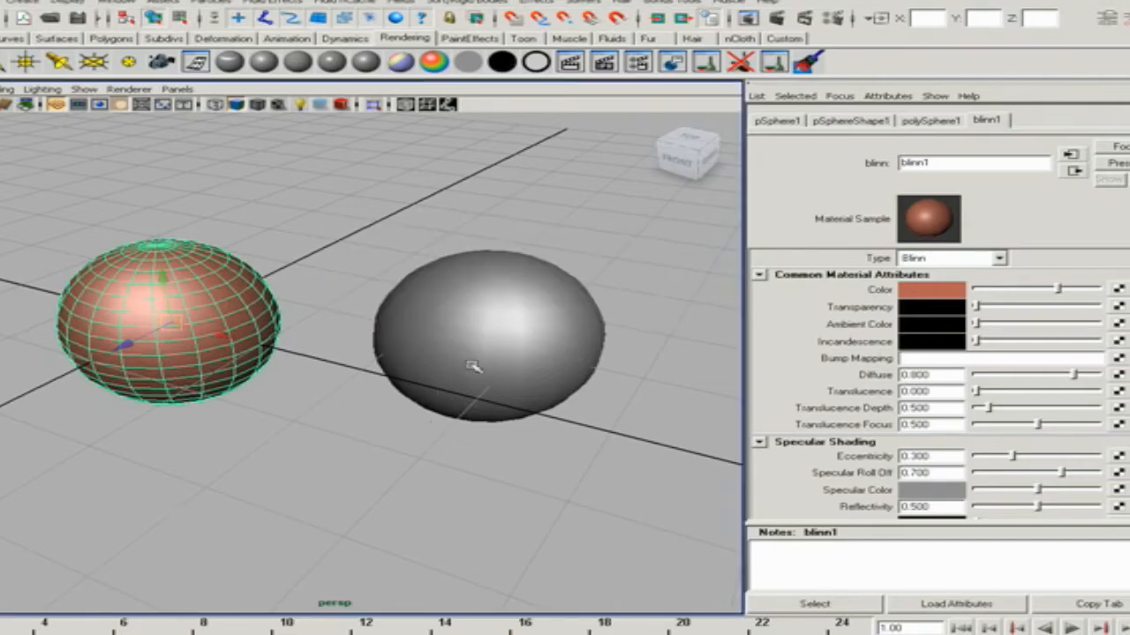
Replace the second sphere's blinn2 attributes with the redBlinn preset
click(487, 349)
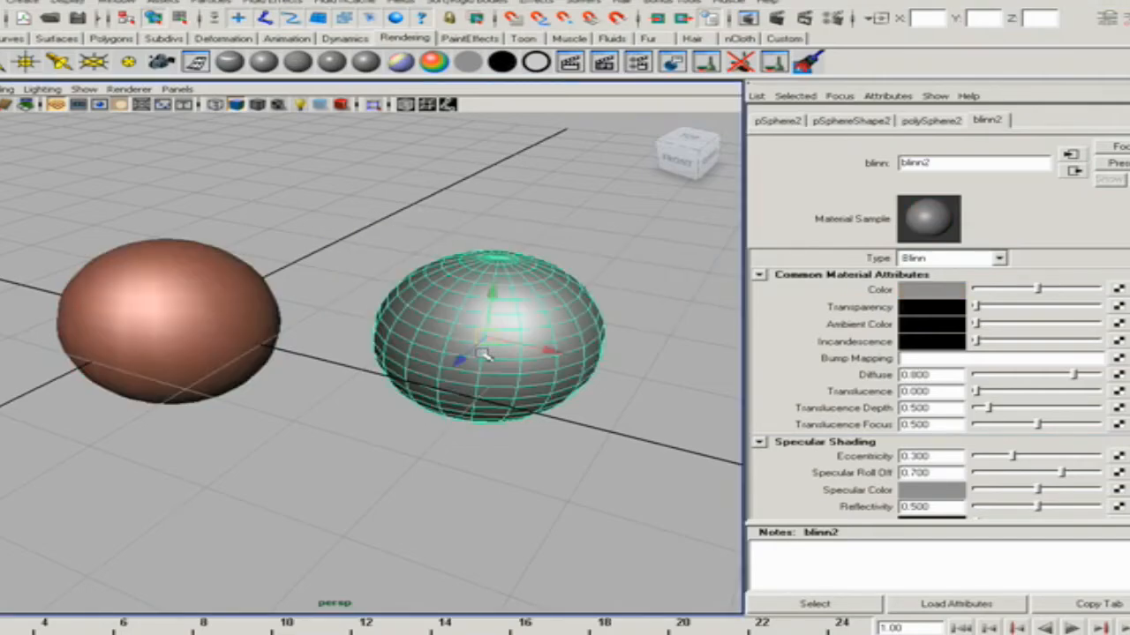
click(1114, 165)
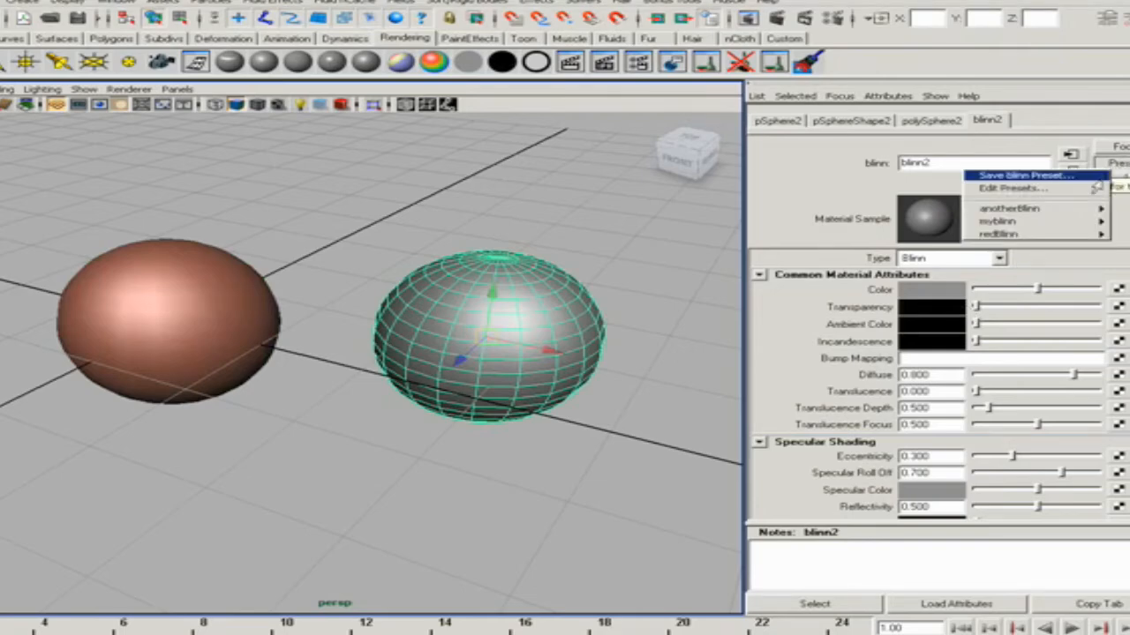
mouse_move(1054, 235)
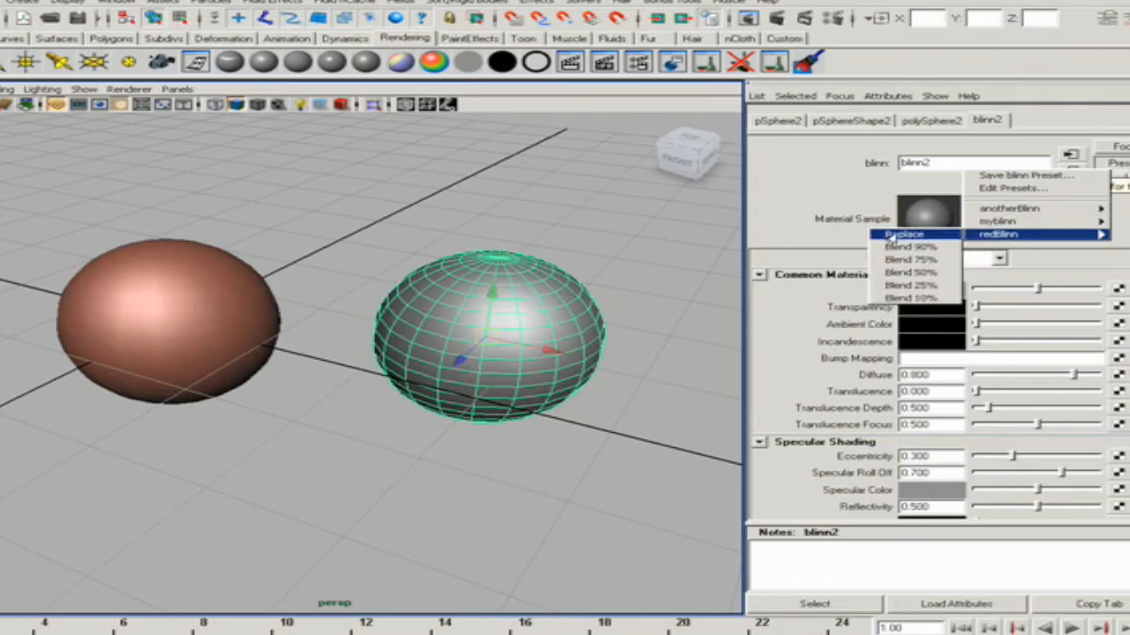
click(890, 236)
click(490, 461)
Compare the Blinn material attributes of the two spheres
click(484, 375)
click(170, 336)
click(497, 368)
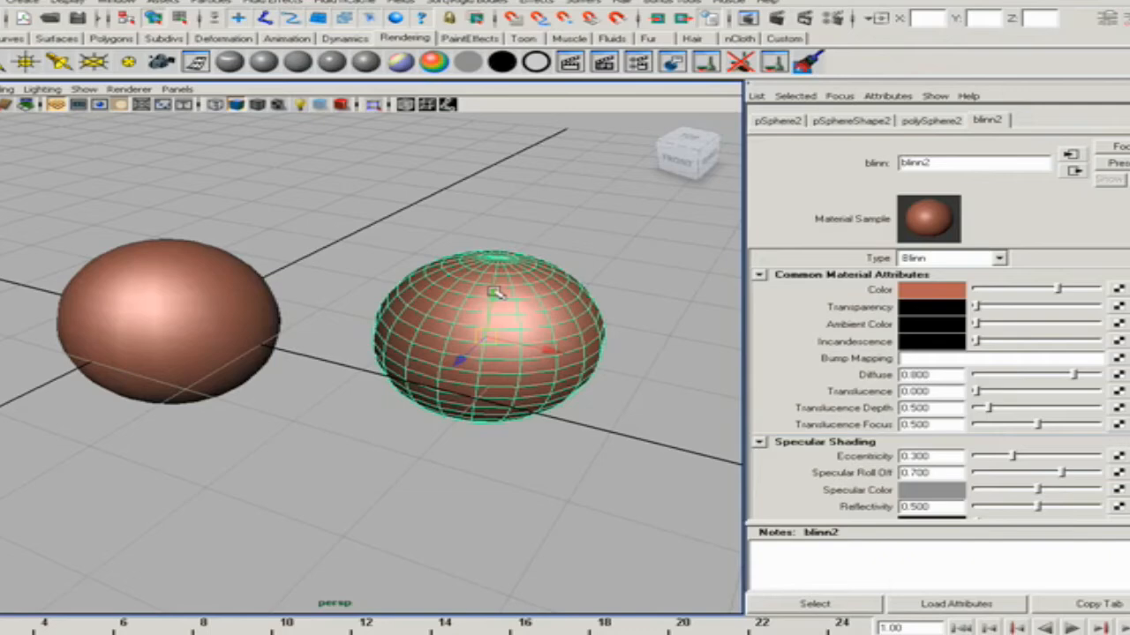
click(350, 243)
click(388, 353)
click(221, 366)
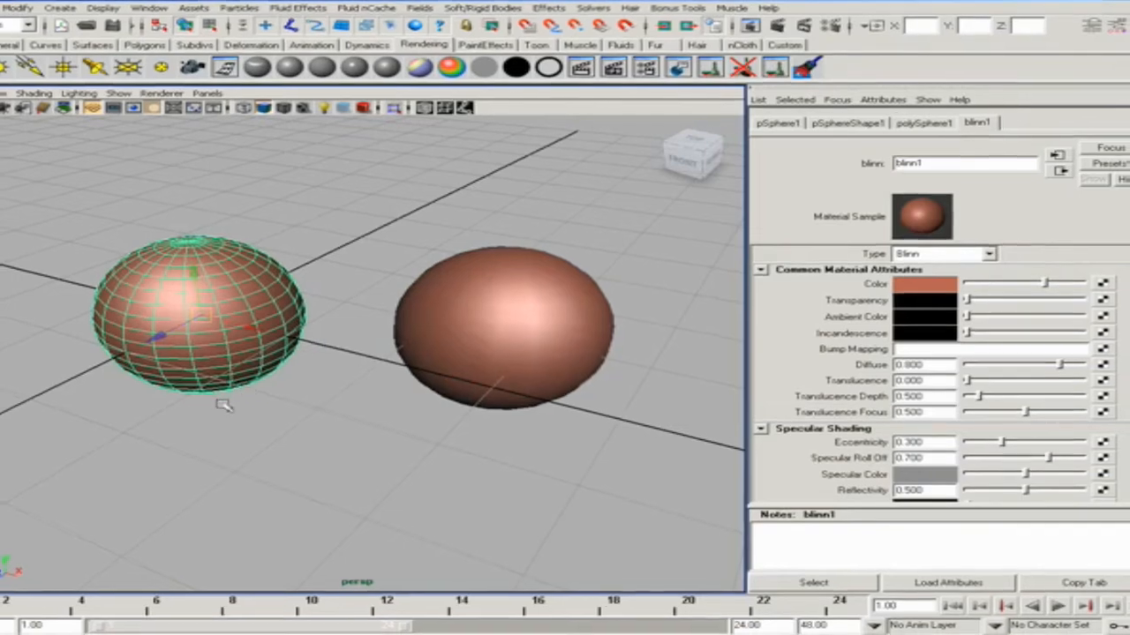
click(223, 405)
click(117, 344)
click(500, 349)
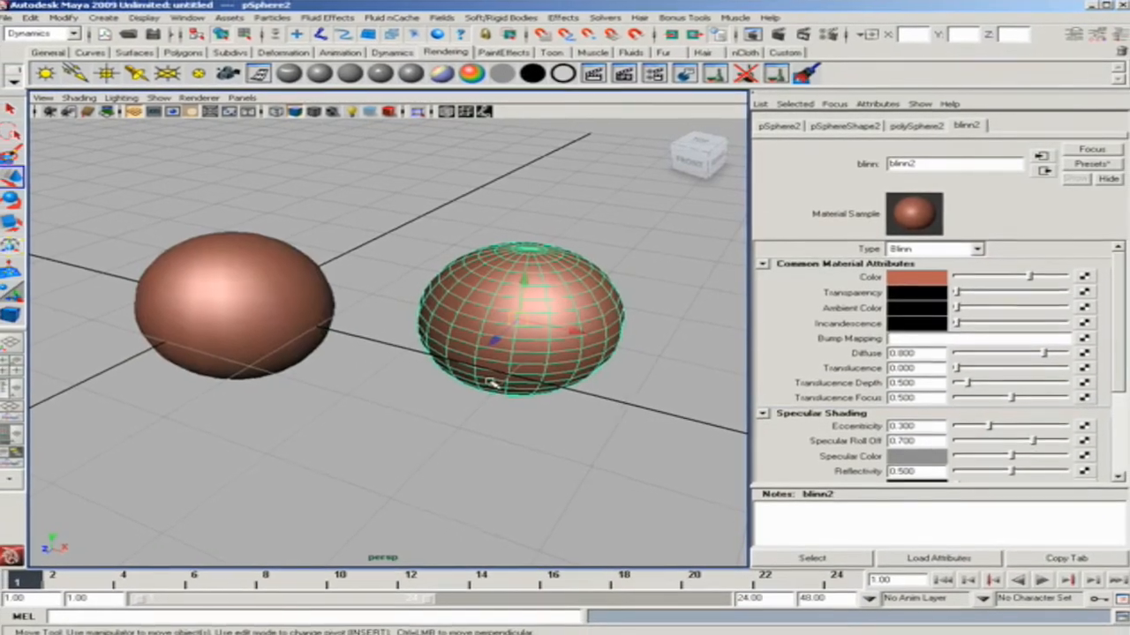
Delete both spheres from the scene
click(389, 230)
drag(457, 249, 616, 379)
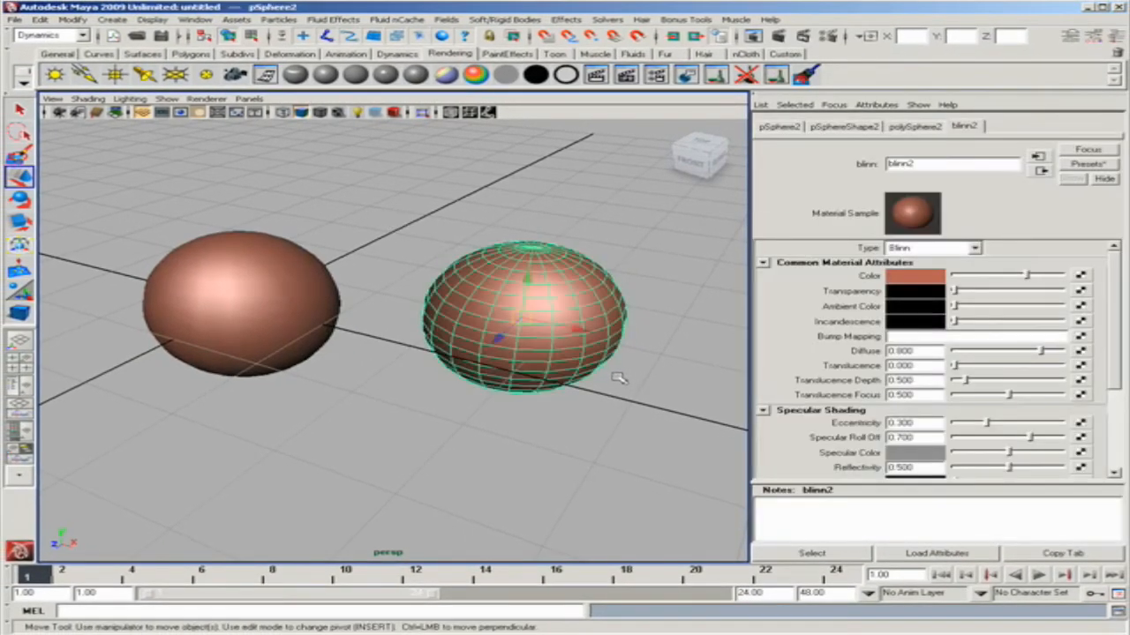
key(Delete)
click(280, 325)
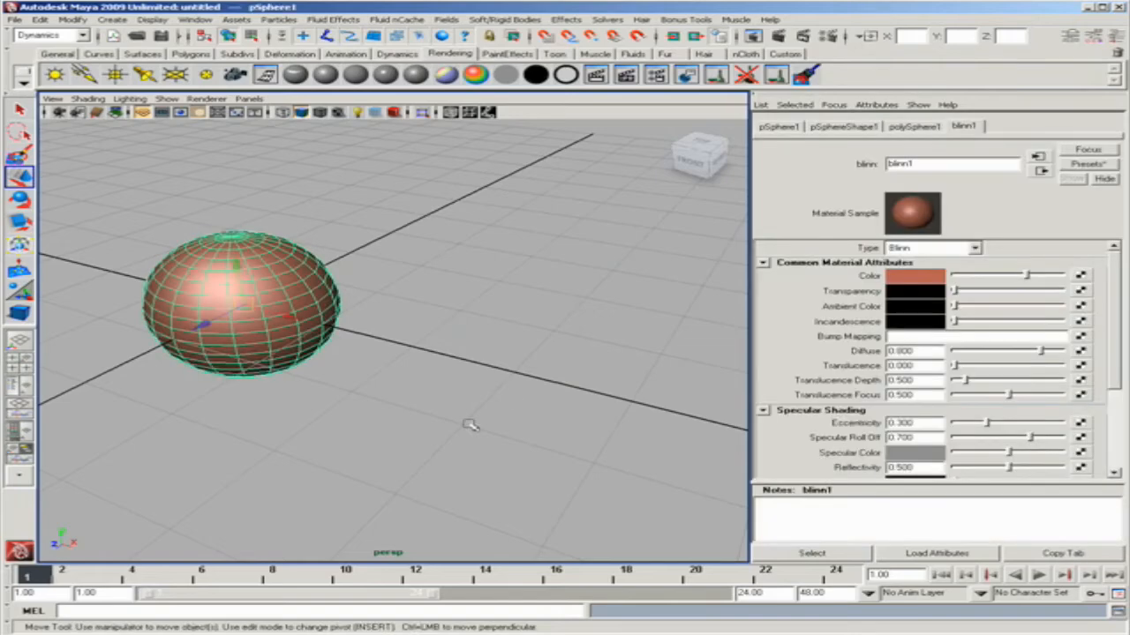
key(Delete)
Create a polygon plane at the origin and scale it uniformly to about 6.07
alt+right_drag(483, 393, 290, 309)
alt+middle_drag(290, 309, 297, 338)
alt+right_drag(297, 338, 252, 332)
alt+drag(252, 332, 214, 329)
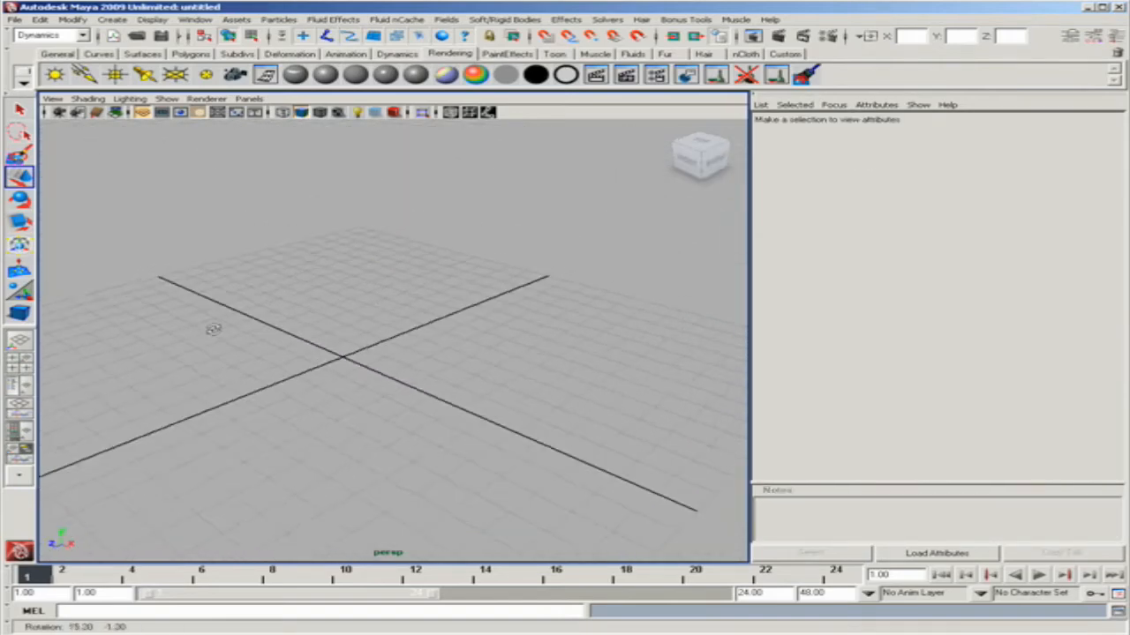
alt+right_drag(264, 323, 379, 366)
click(187, 55)
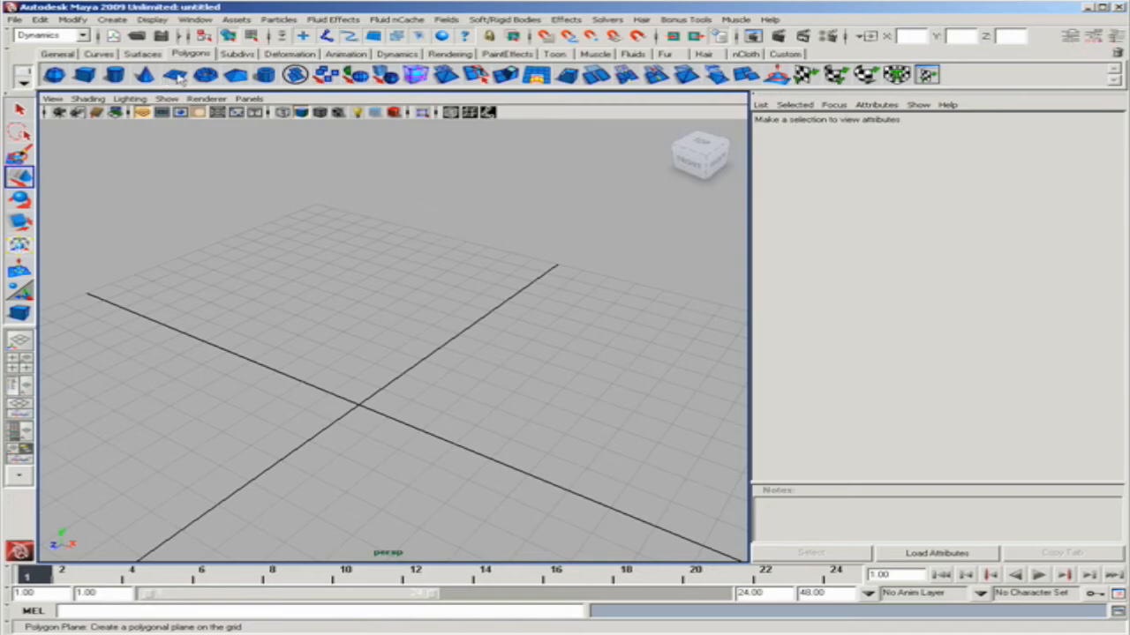
click(177, 78)
alt+right_drag(252, 320, 454, 433)
alt+middle_drag(454, 433, 447, 336)
key(r)
drag(343, 388, 630, 423)
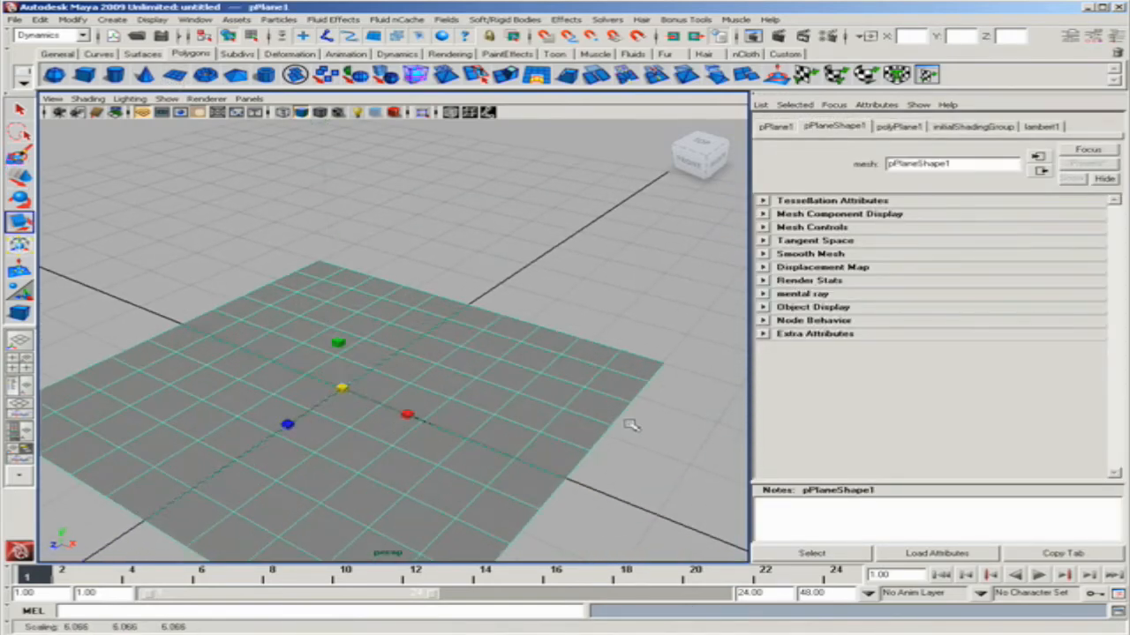
alt+right_drag(466, 423, 481, 371)
alt+drag(482, 370, 469, 315)
alt+middle_drag(469, 315, 502, 330)
alt+right_drag(501, 330, 388, 326)
click(53, 74)
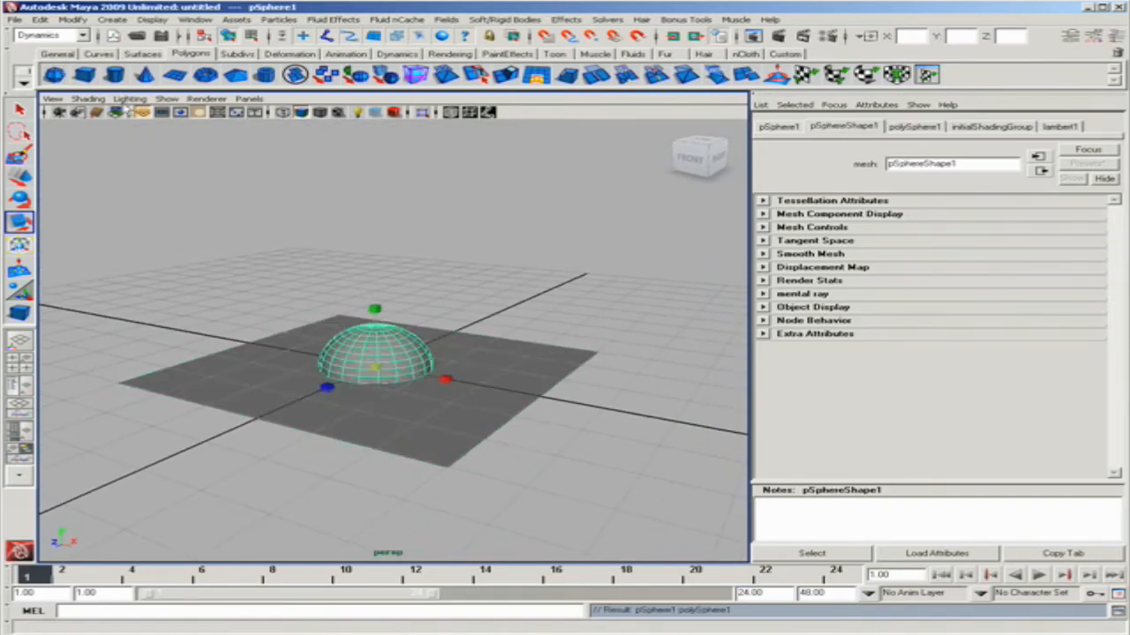
key(Delete)
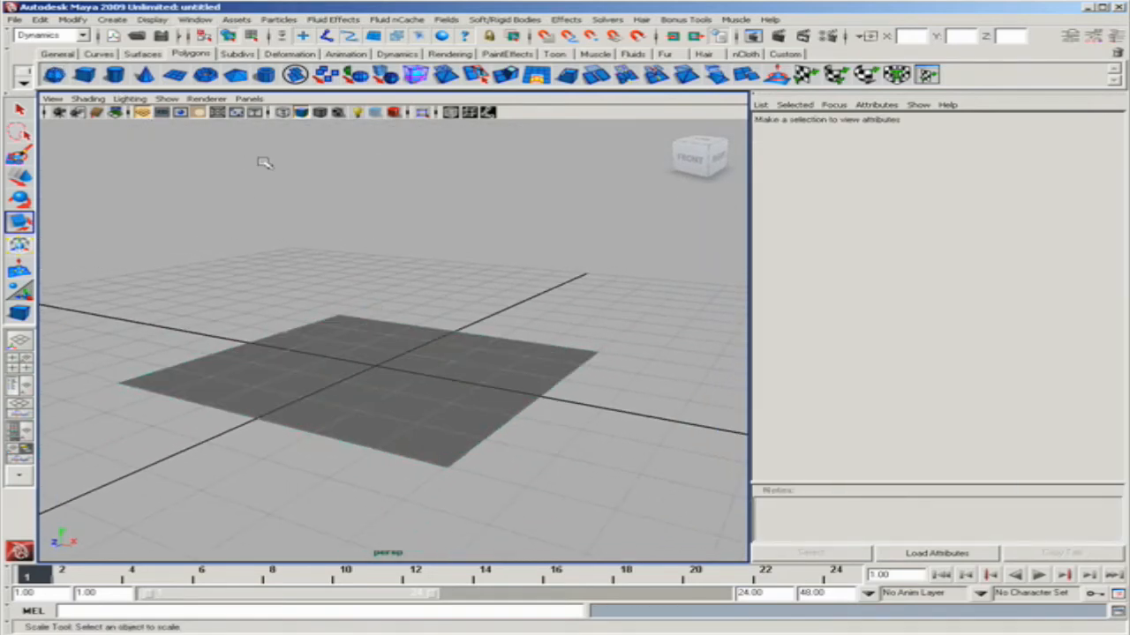
Create a particle emitter with the default settings and raise it along the Y axis above the plane
click(281, 19)
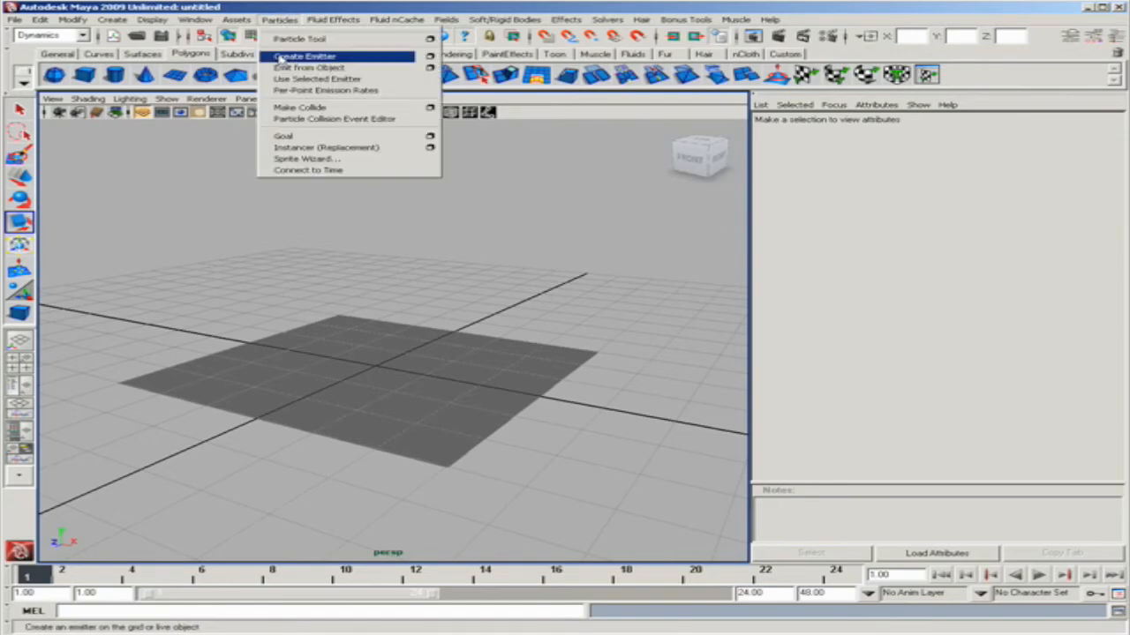
click(304, 57)
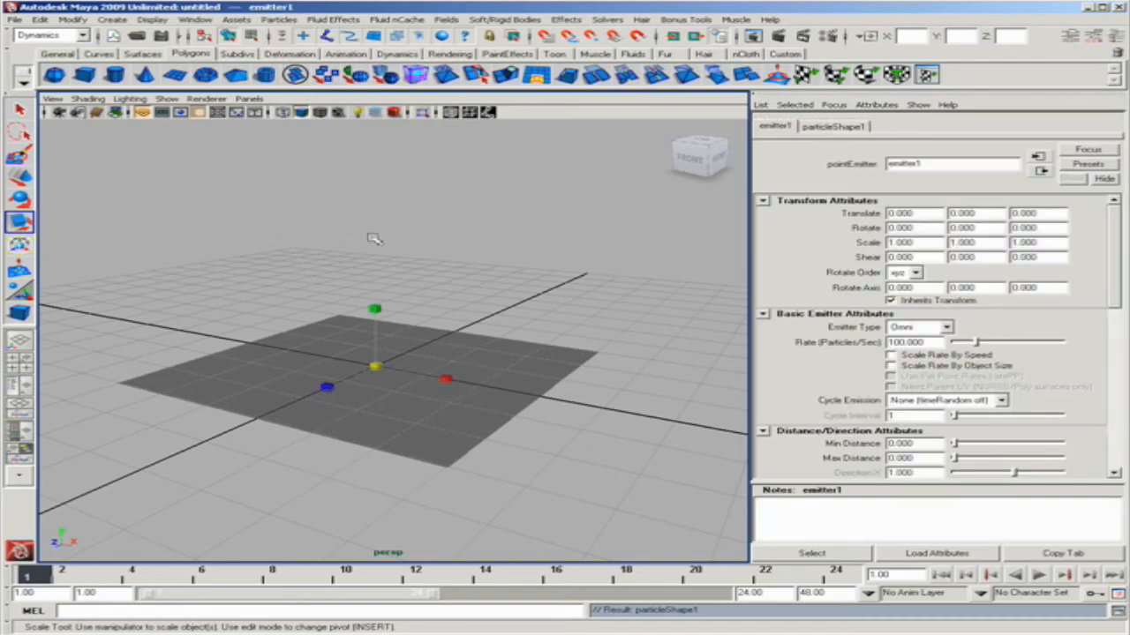
key(w)
drag(385, 324, 384, 139)
alt+drag(353, 184, 230, 320)
alt+drag(153, 354, 217, 350)
click(218, 287)
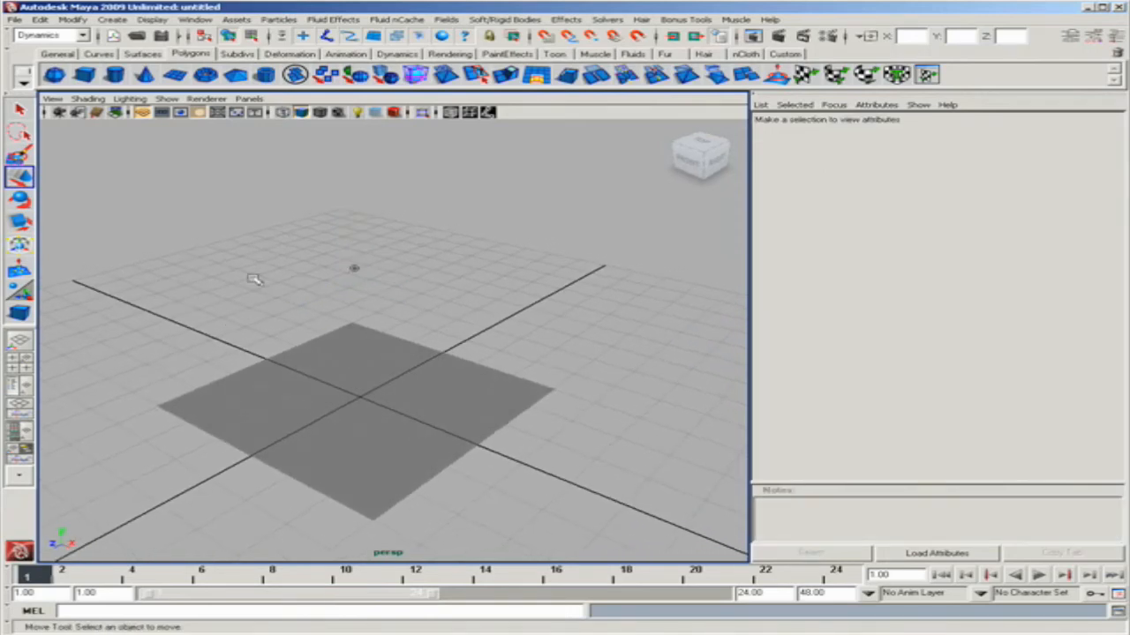
Show the Outliner beside the perspective view and make the particles collide with the polygon plane using Make Collide
click(21, 393)
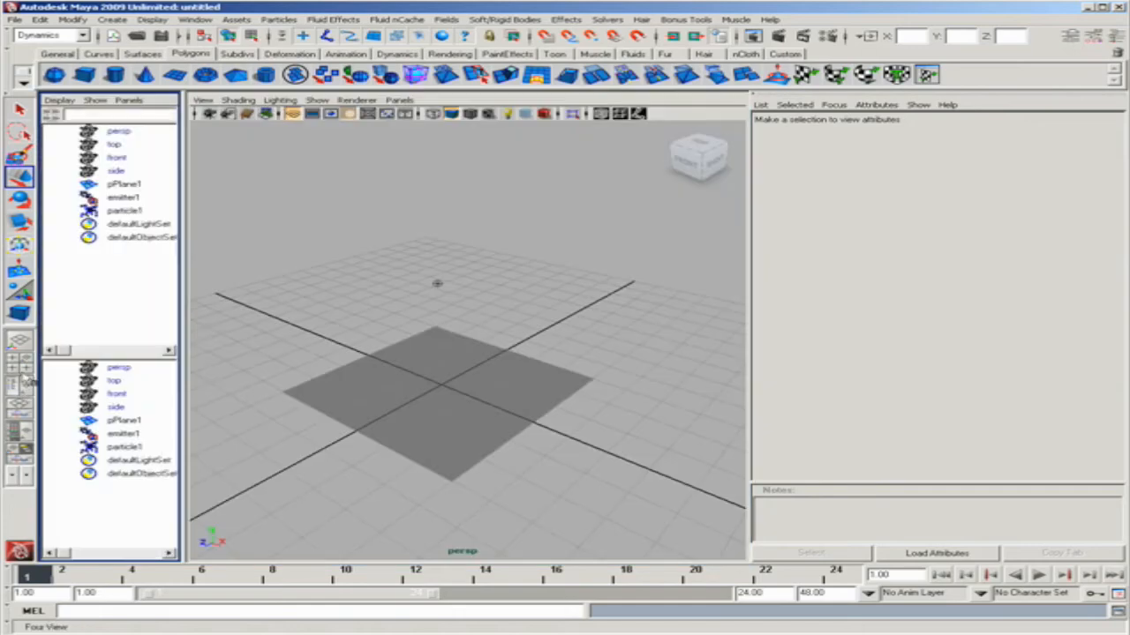
click(123, 212)
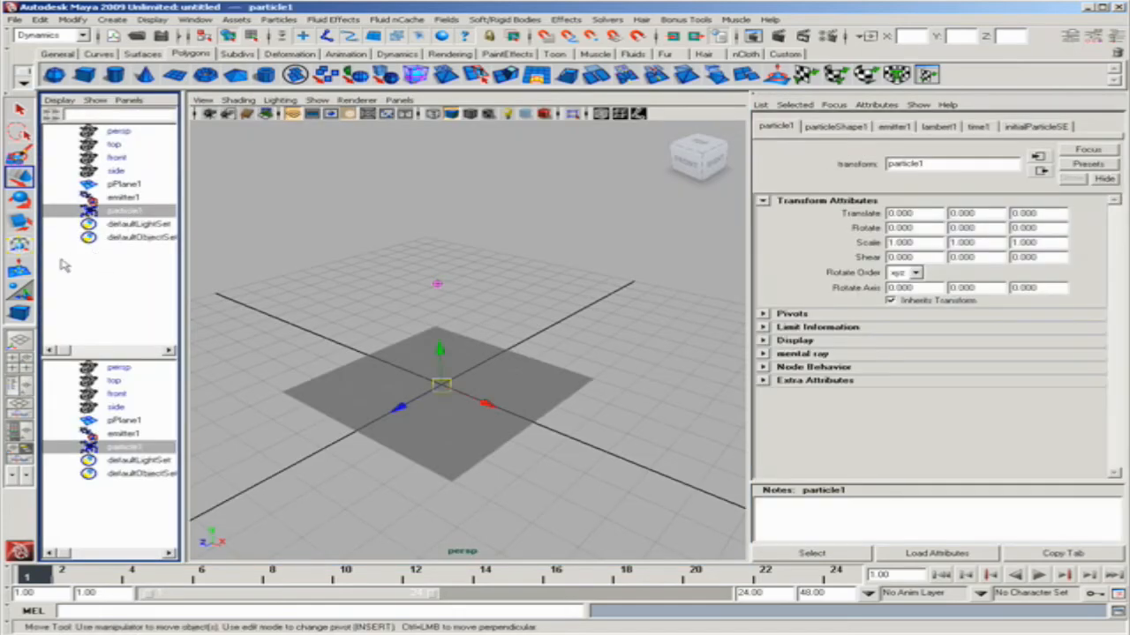
ctrl+click(123, 183)
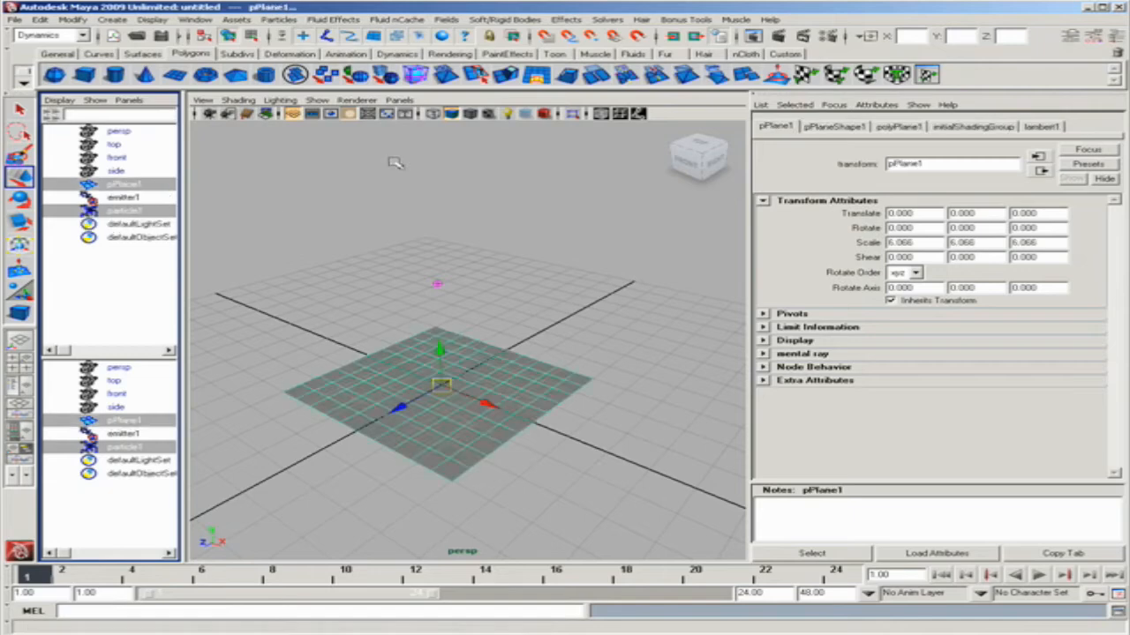
click(278, 19)
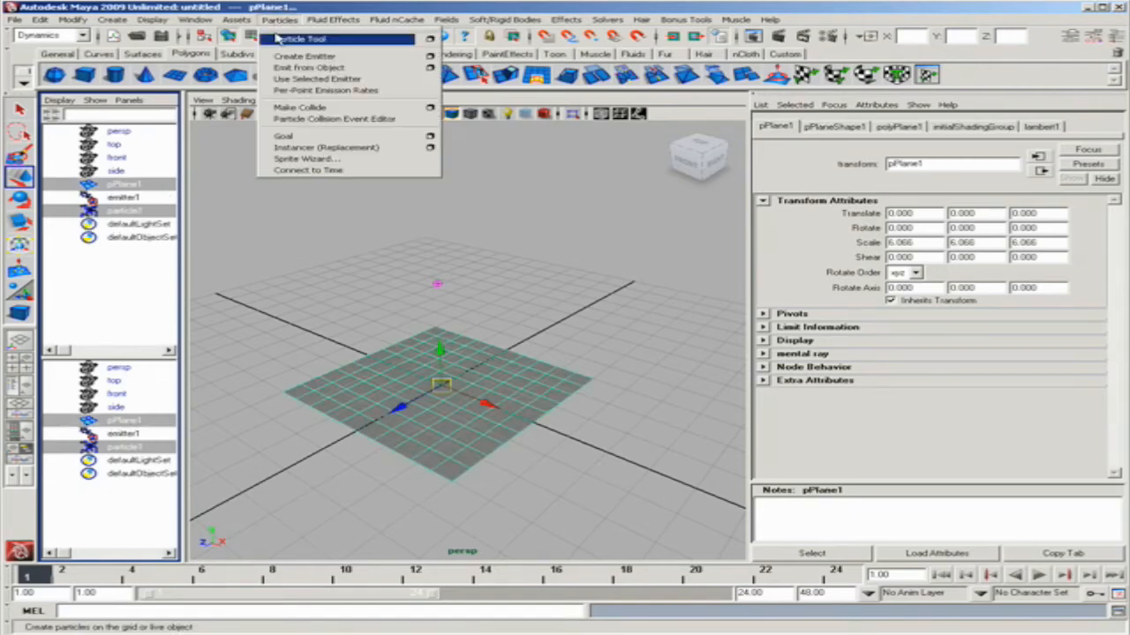
click(291, 107)
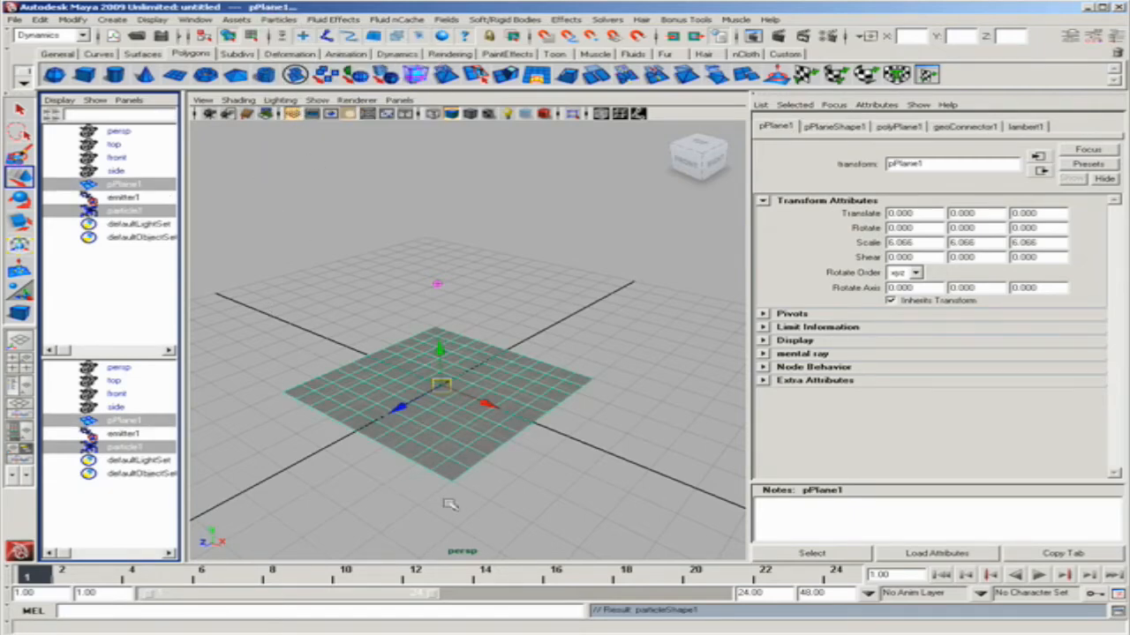
Set the end of the playback range to frame 400, then play the simulation and view the particles around the plane
drag(786, 593, 733, 593)
key(Return)
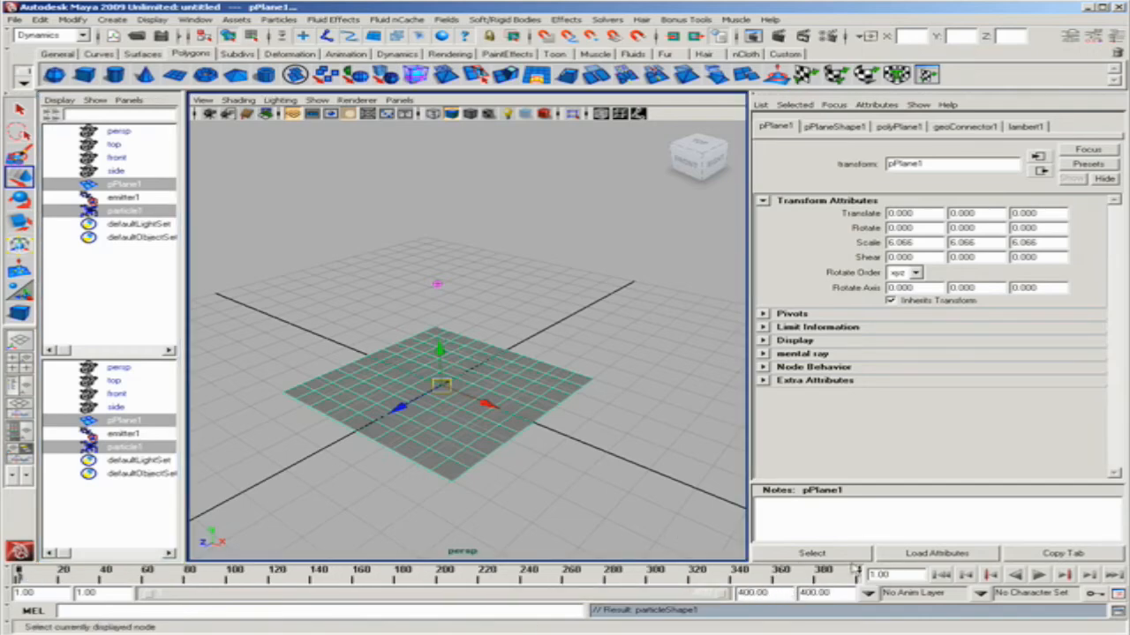
click(1039, 574)
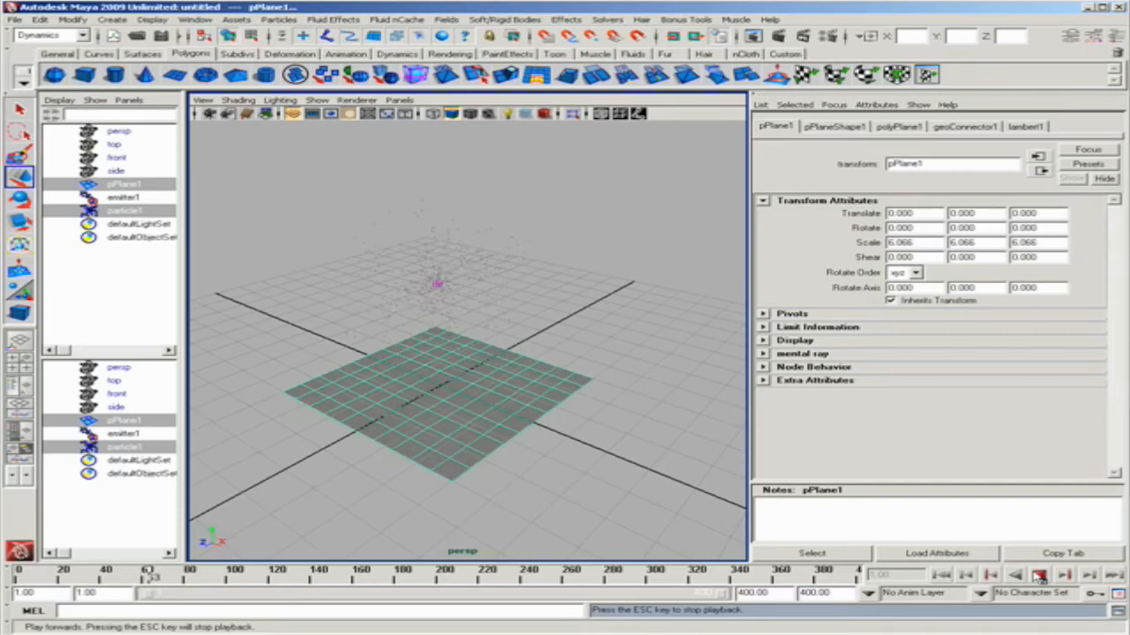
click(1038, 575)
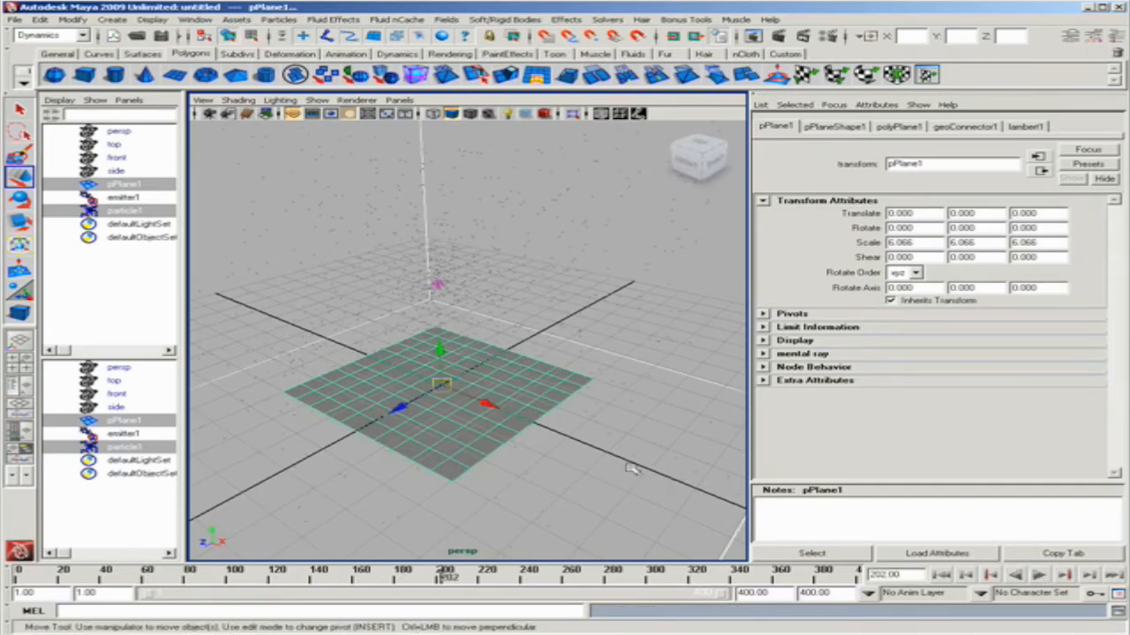
alt+drag(632, 468, 581, 424)
alt+right_drag(672, 422, 451, 376)
alt+drag(451, 376, 438, 424)
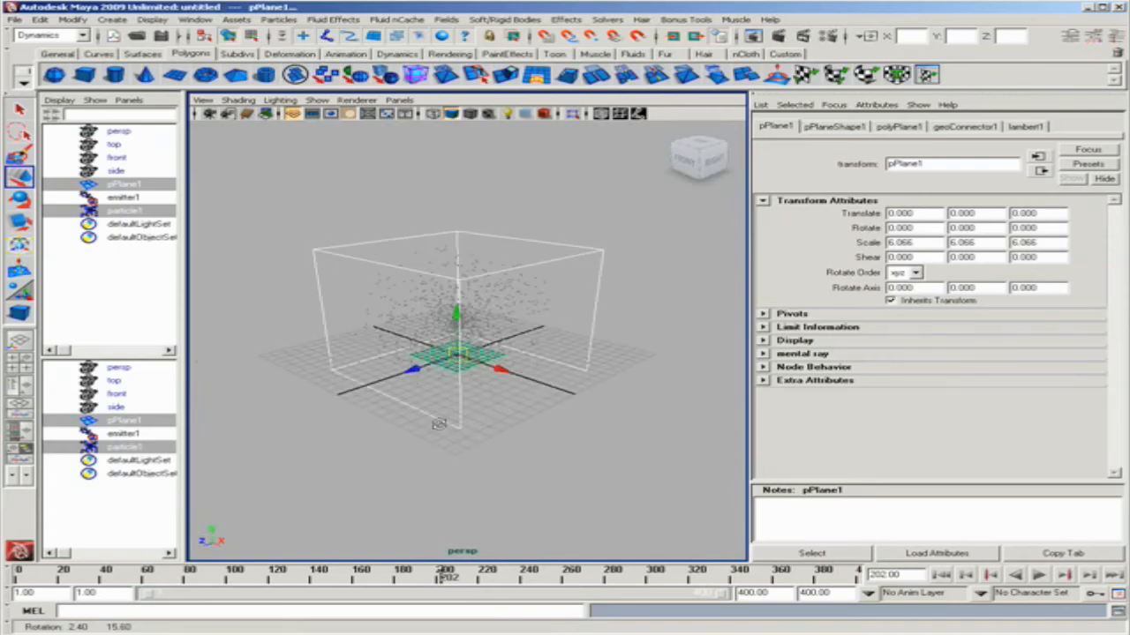
click(411, 432)
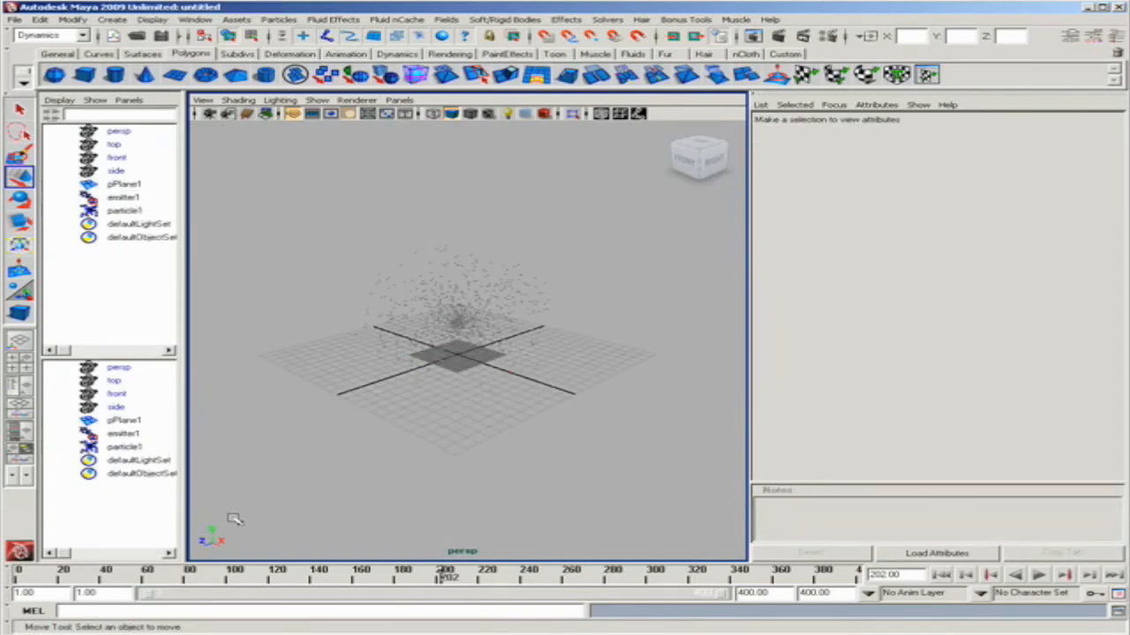
Select the particle object's geoConnector1 node through its attributes and delete it to remove the plane collision
click(123, 448)
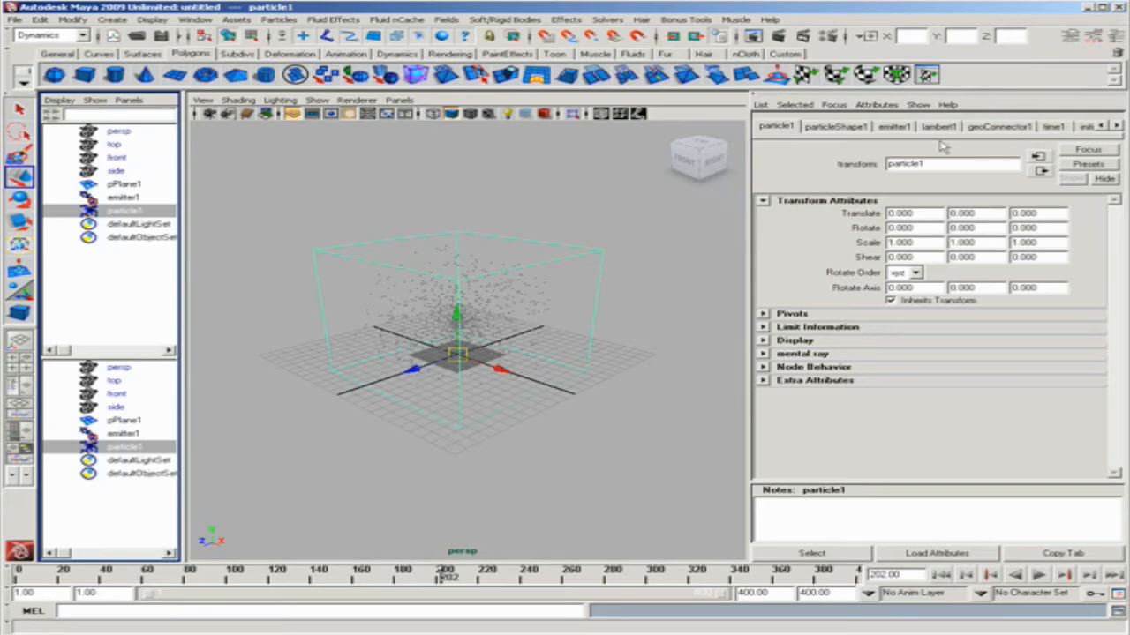
click(997, 127)
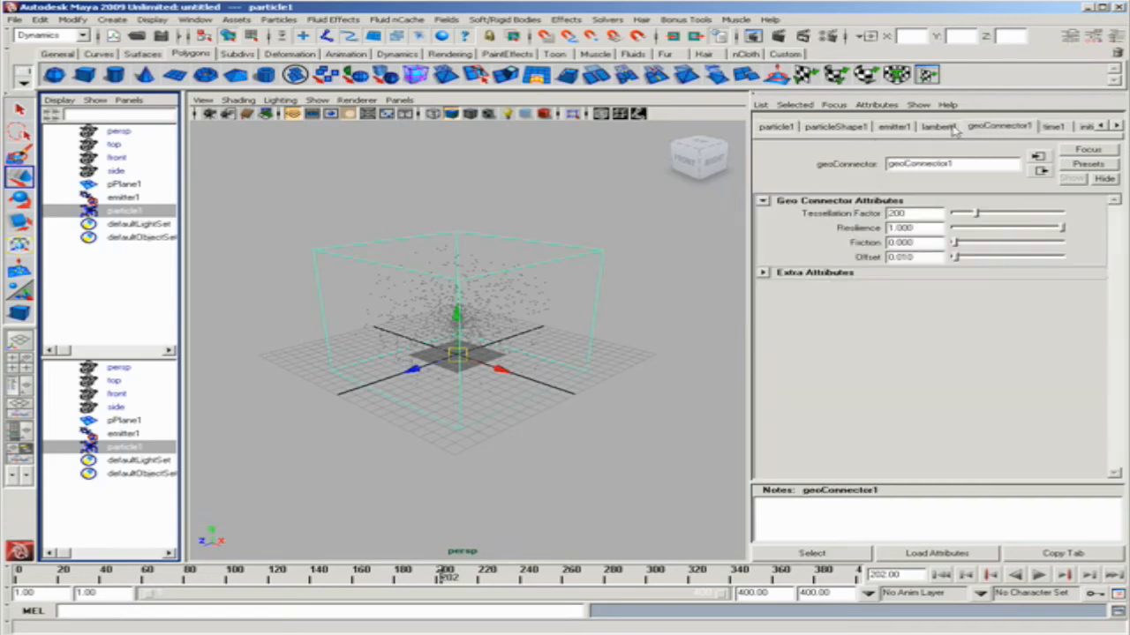
click(814, 554)
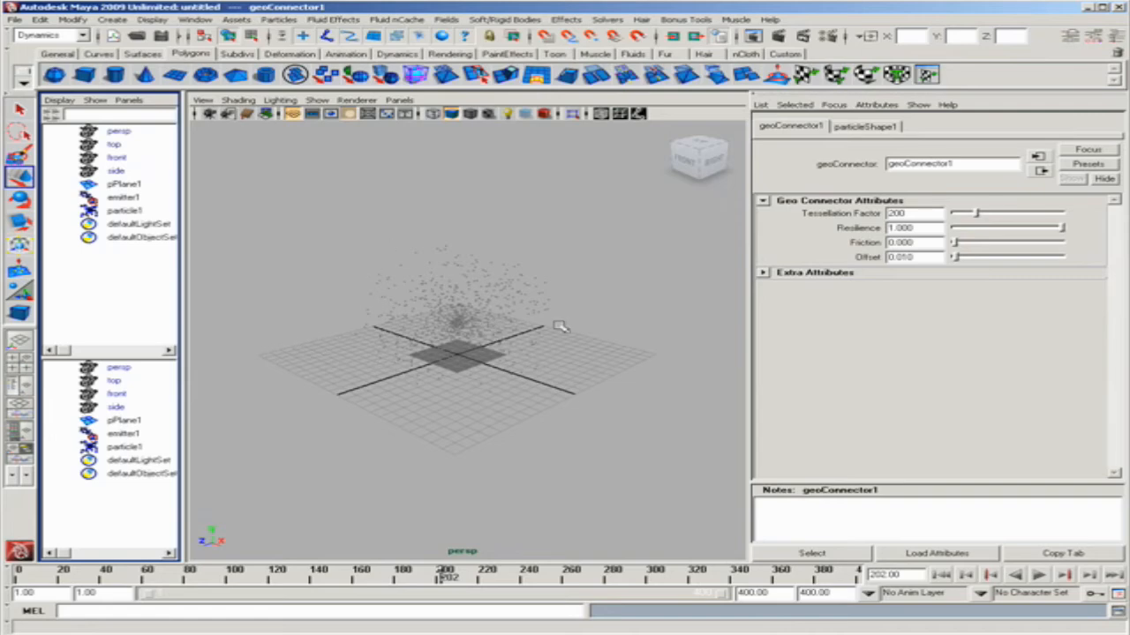
click(40, 19)
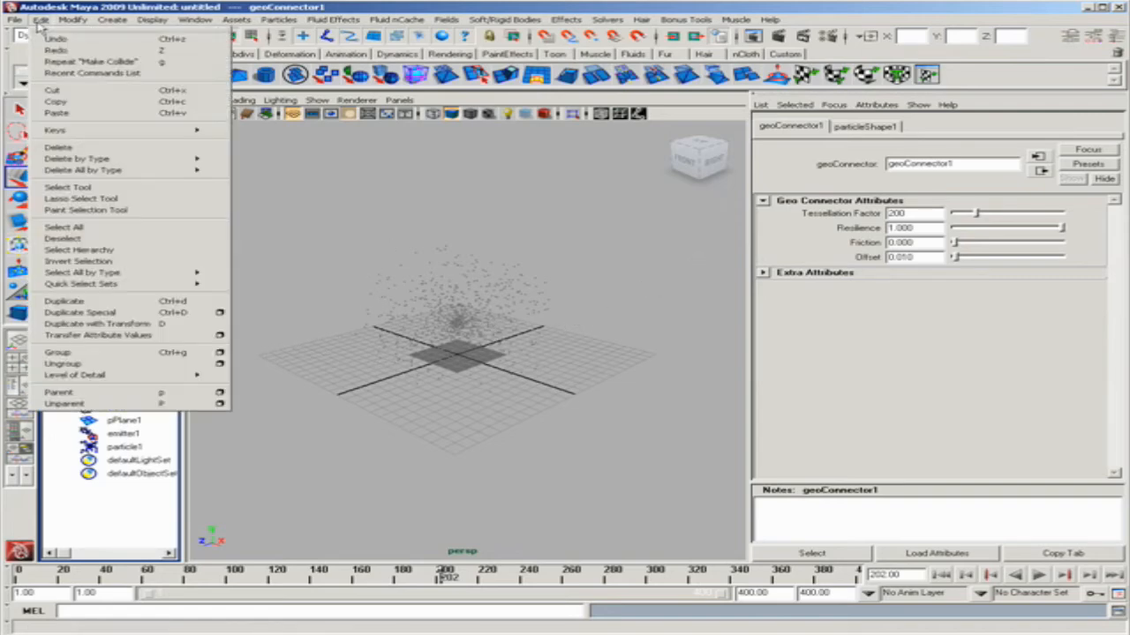
click(89, 146)
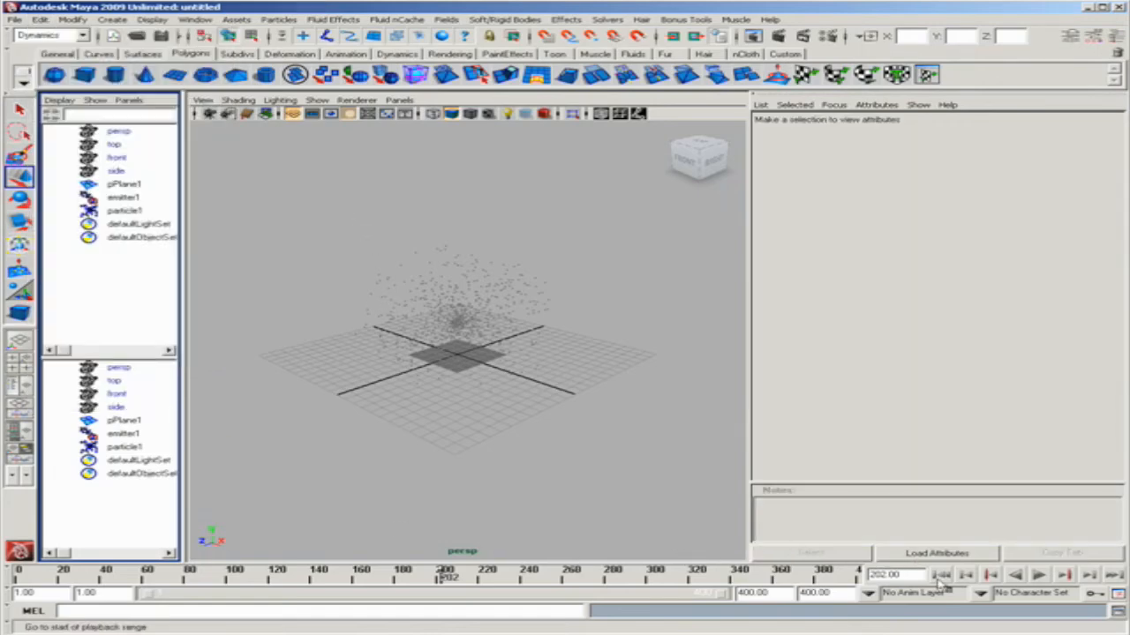
Replay the particle simulation from the first frame to check how the particles behave at the plane
click(942, 575)
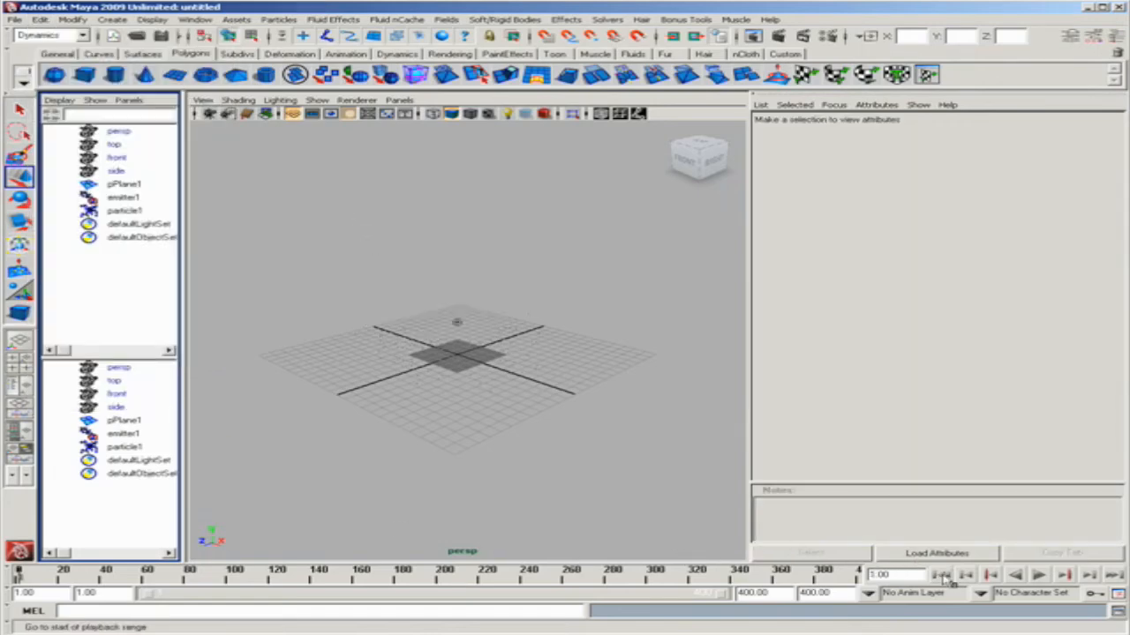
click(1039, 575)
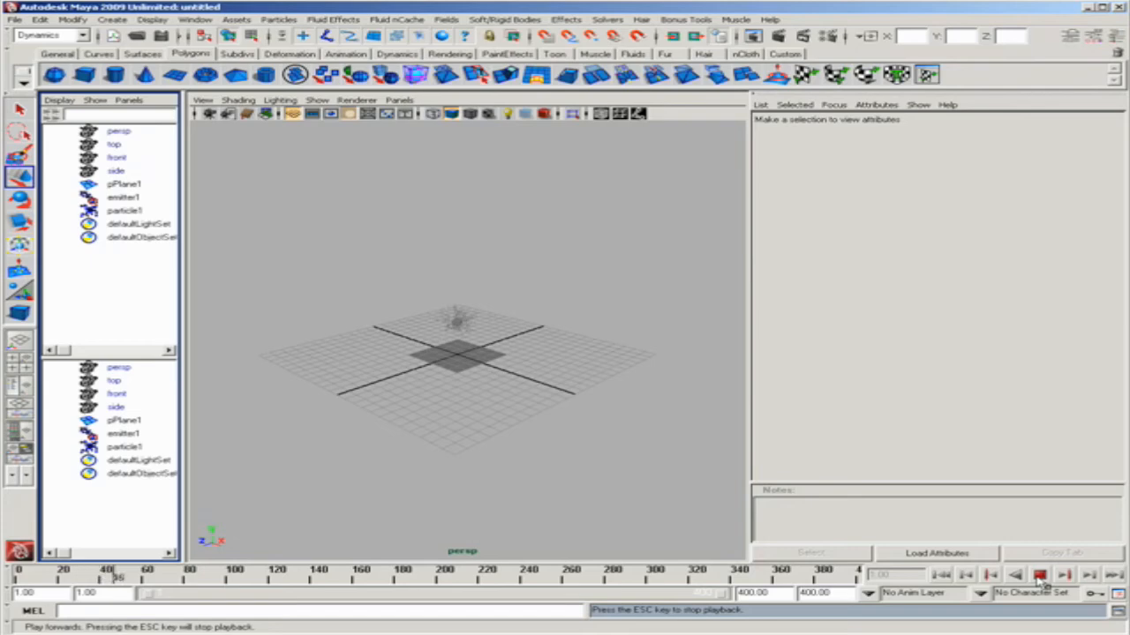
click(1039, 575)
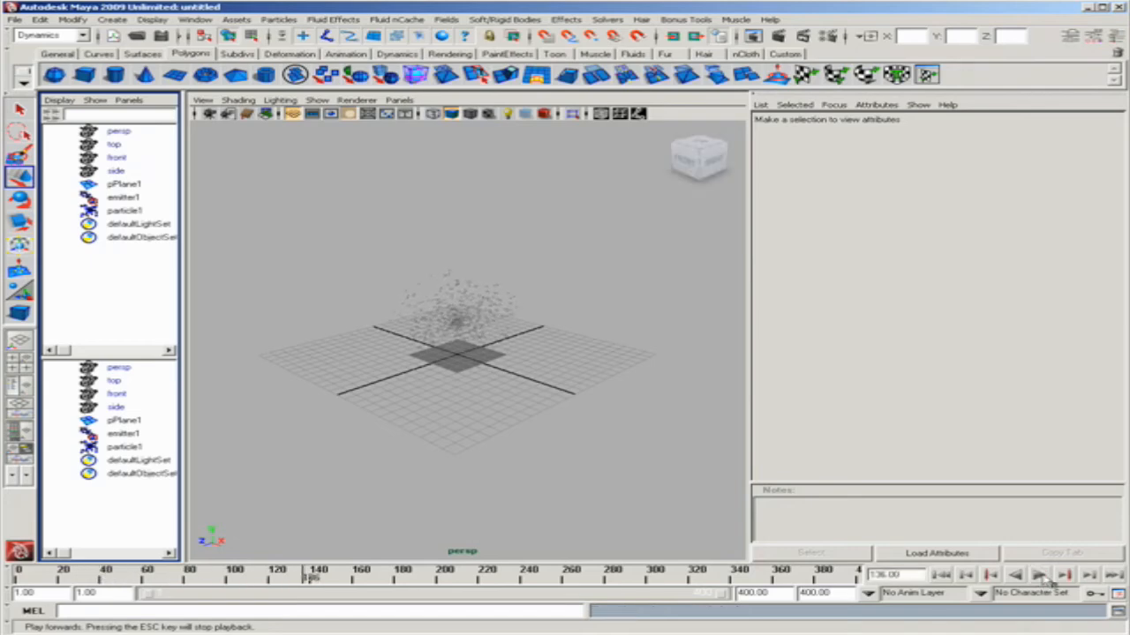
click(498, 472)
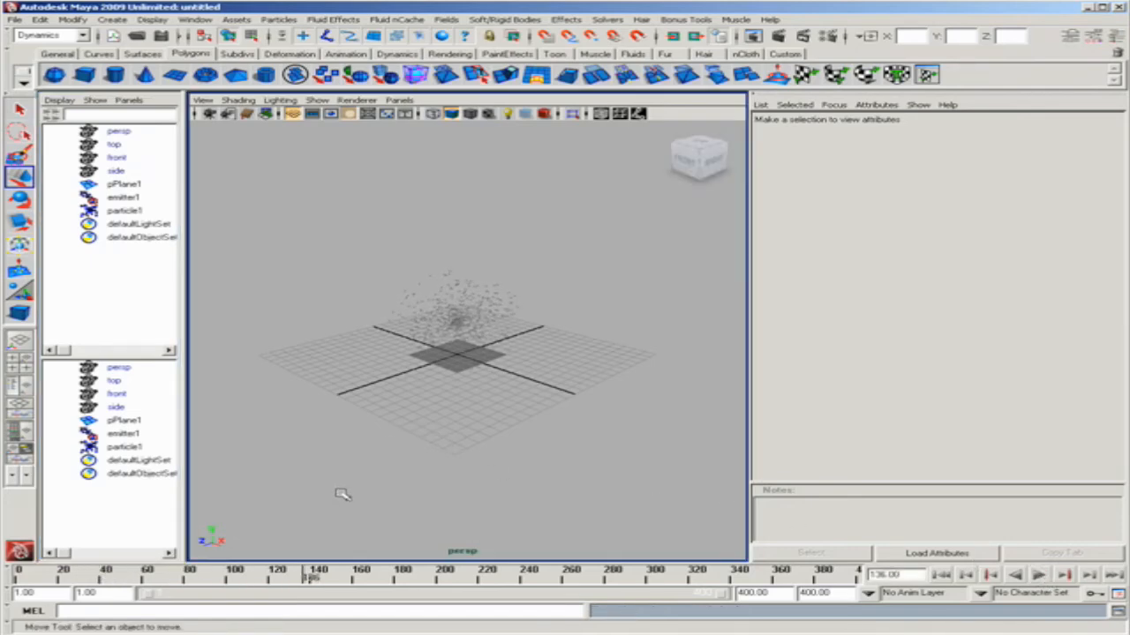
Delete the plane, the emitter and the particles from the scene
alt+right_drag(383, 437, 438, 437)
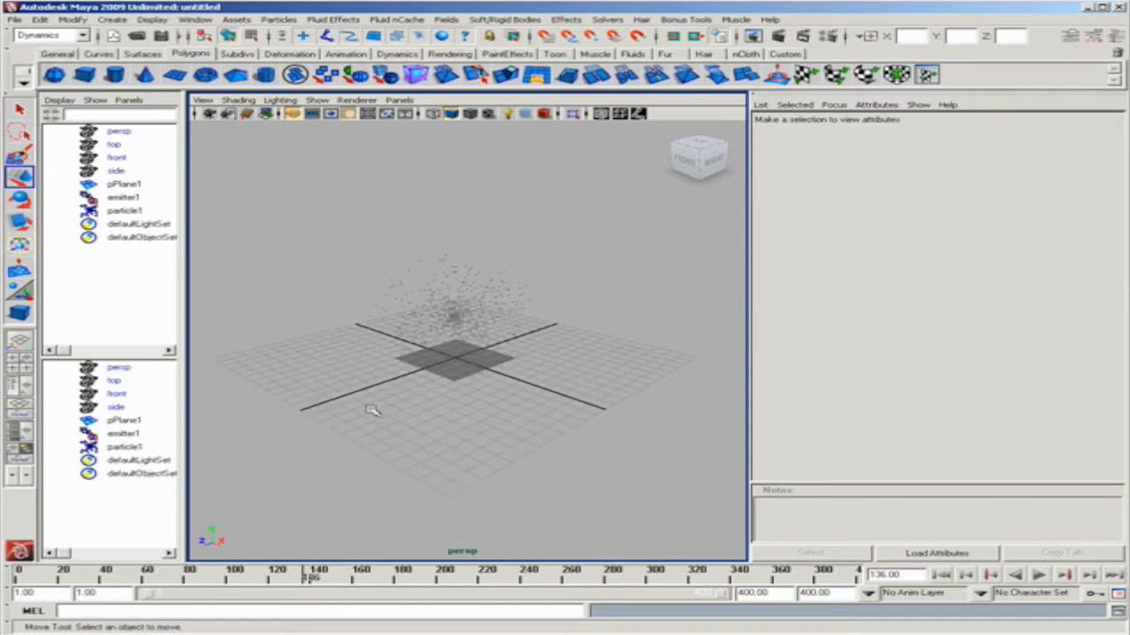
alt+right_drag(379, 409, 514, 399)
click(527, 245)
drag(343, 213, 664, 477)
key(Delete)
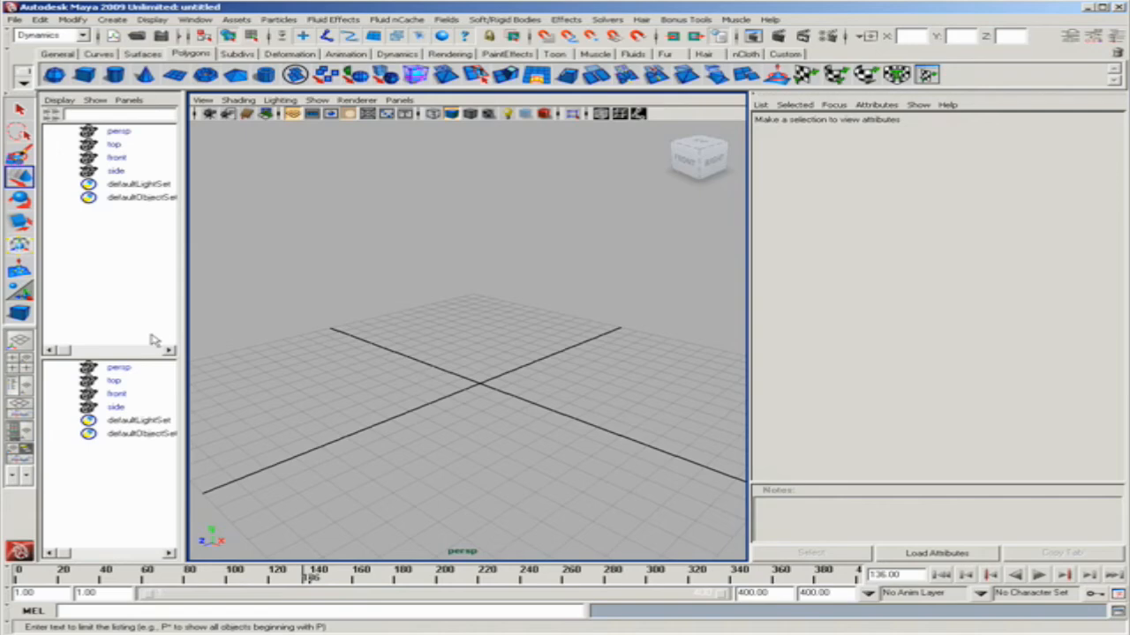
Merge the two stacked Outliners into a single one and create a polygon cube at the origin
click(141, 368)
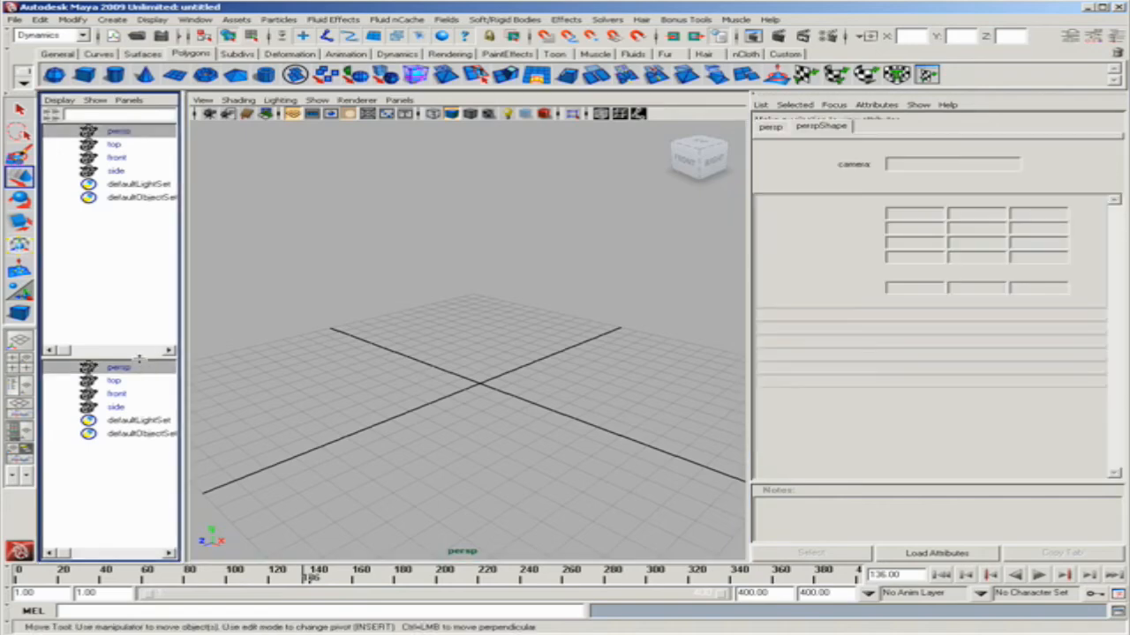
click(84, 74)
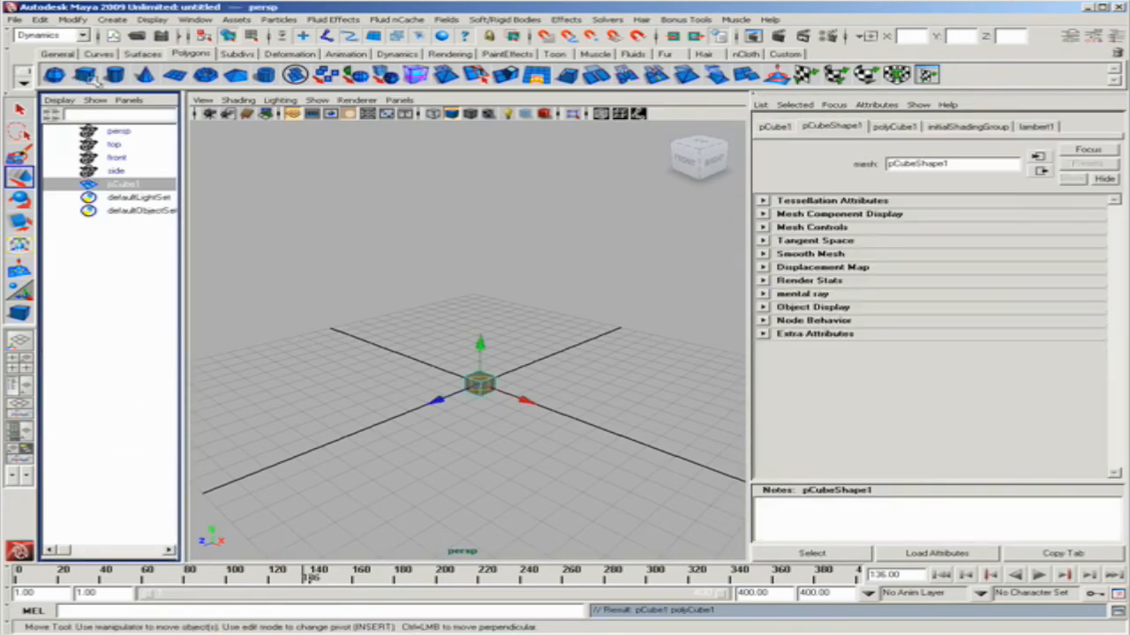
alt+drag(556, 279, 532, 218)
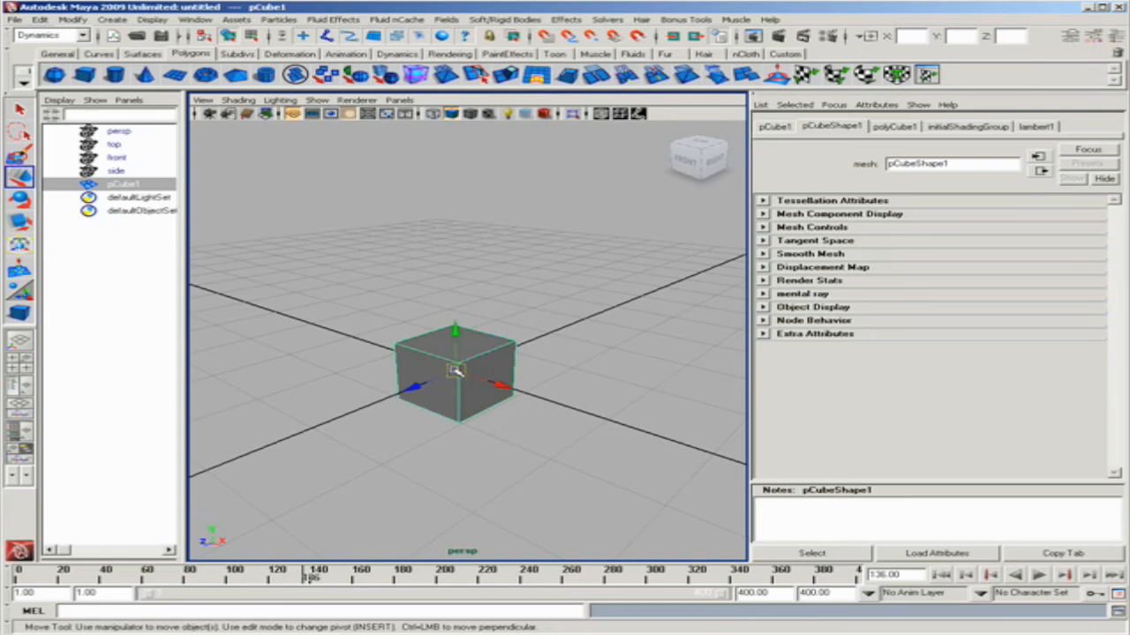
Try moving the cube freely and within a plane using the Move tool's handles, and delete the cube
drag(455, 370, 455, 343)
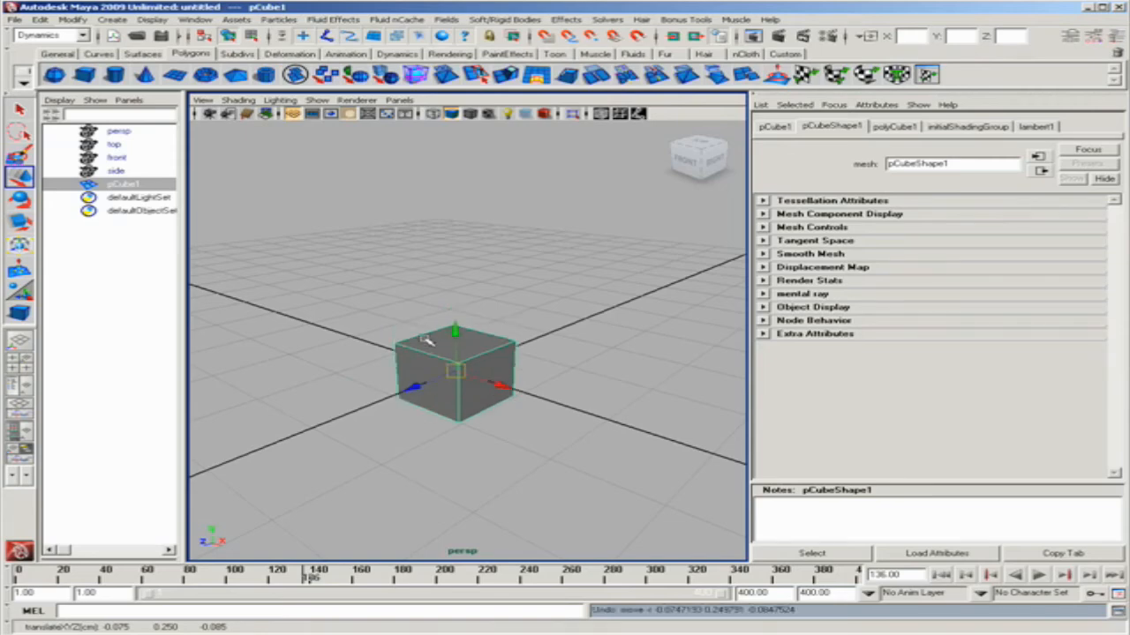
drag(453, 334, 502, 265)
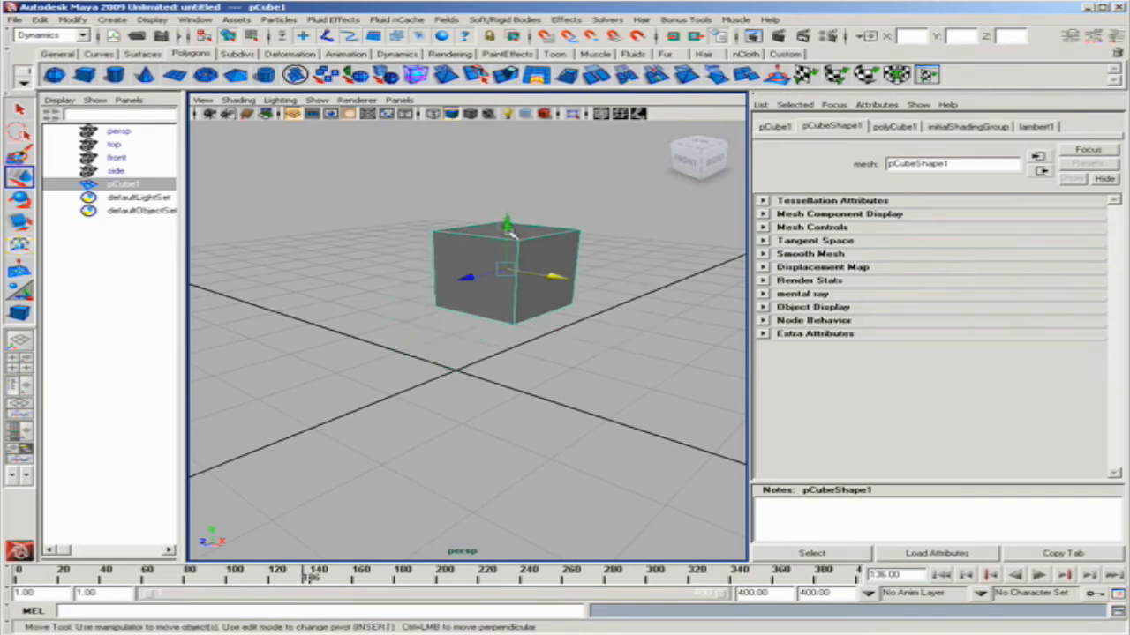
click(552, 257)
click(509, 263)
key(Delete)
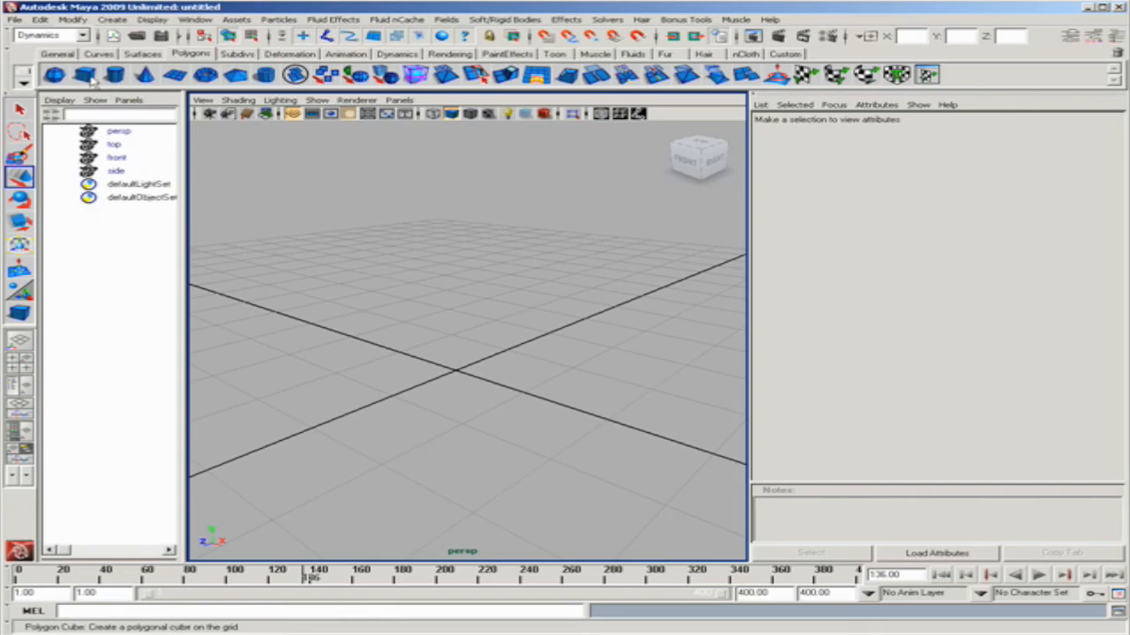
Create a new polygon cube at the origin and scale it to about 1.68 in X and 1.118 in Y
click(85, 76)
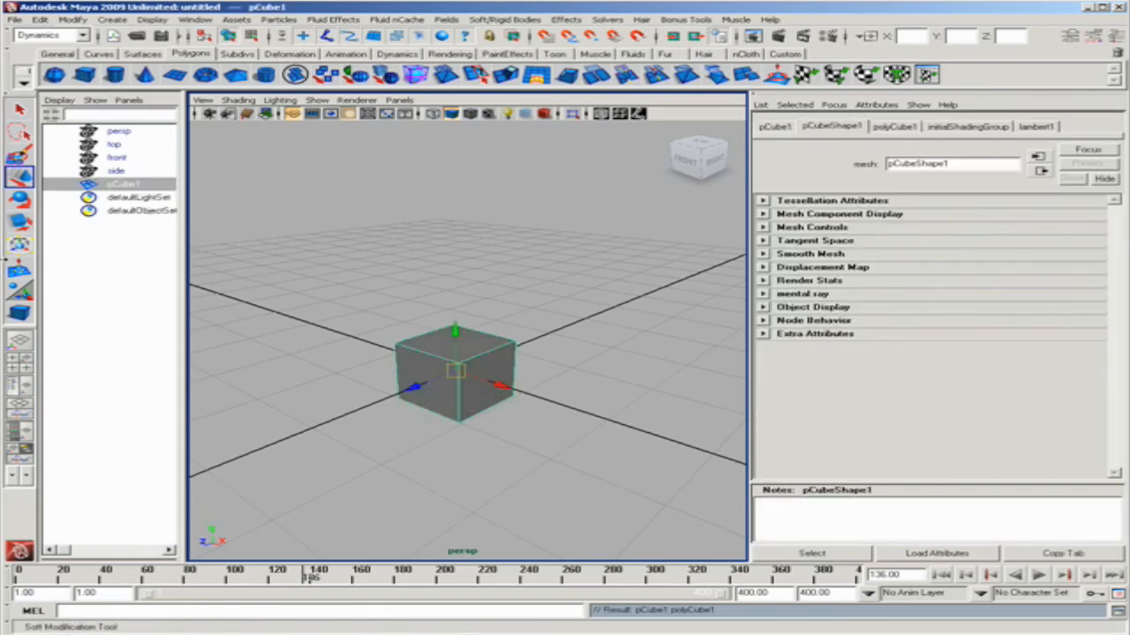
click(19, 221)
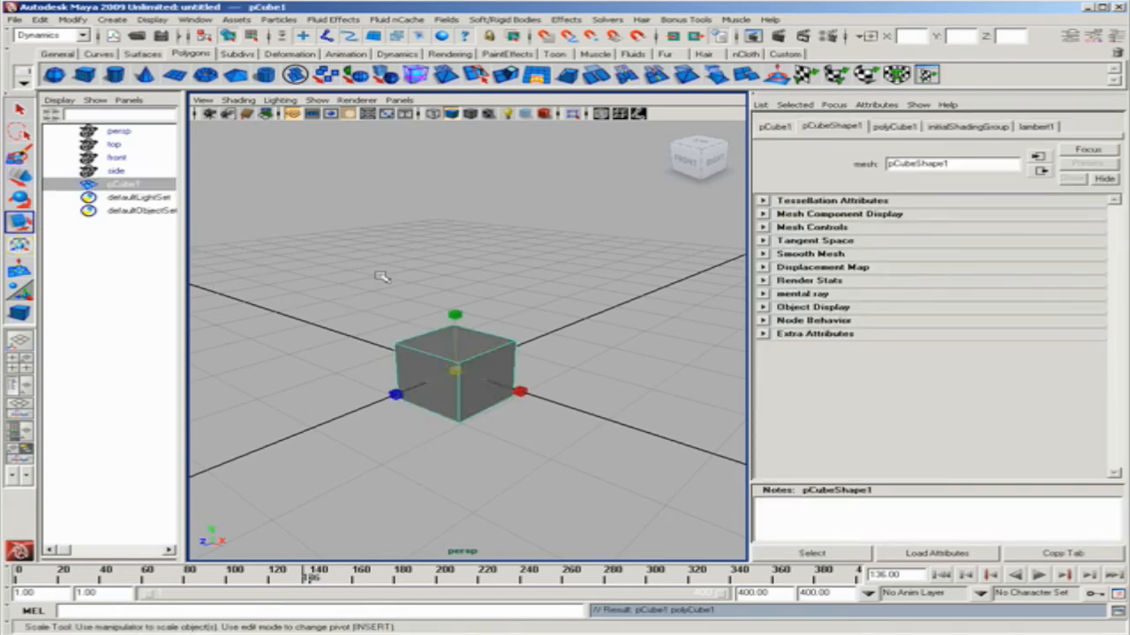
mouse_move(520, 392)
mouse_down()
mouse_move(605, 419)
mouse_move(540, 399)
mouse_up()
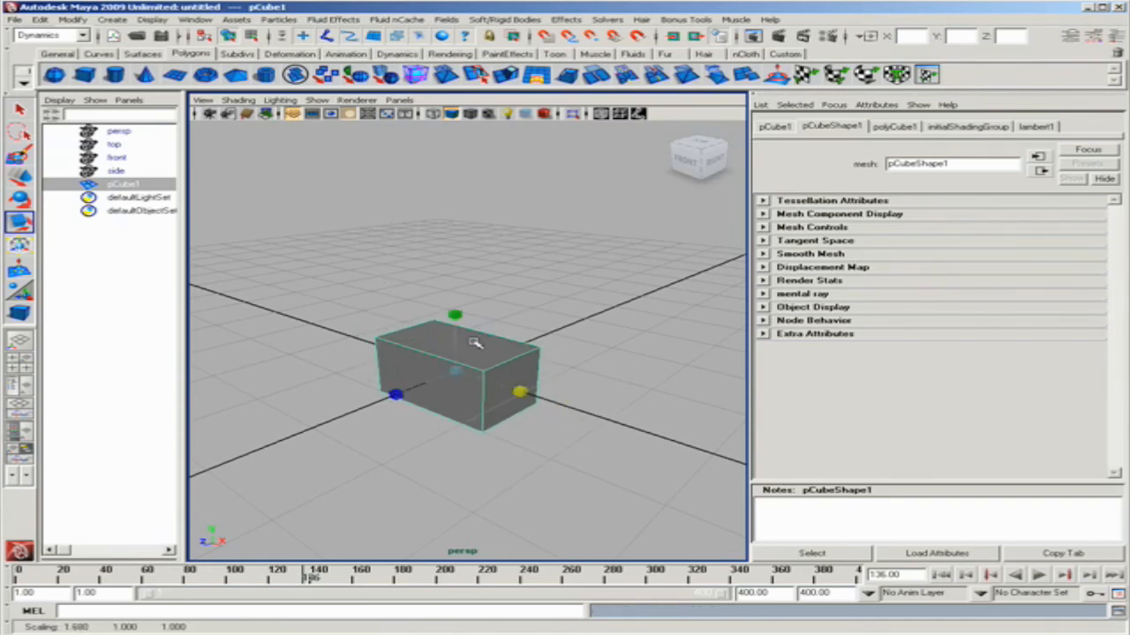
drag(456, 316, 432, 328)
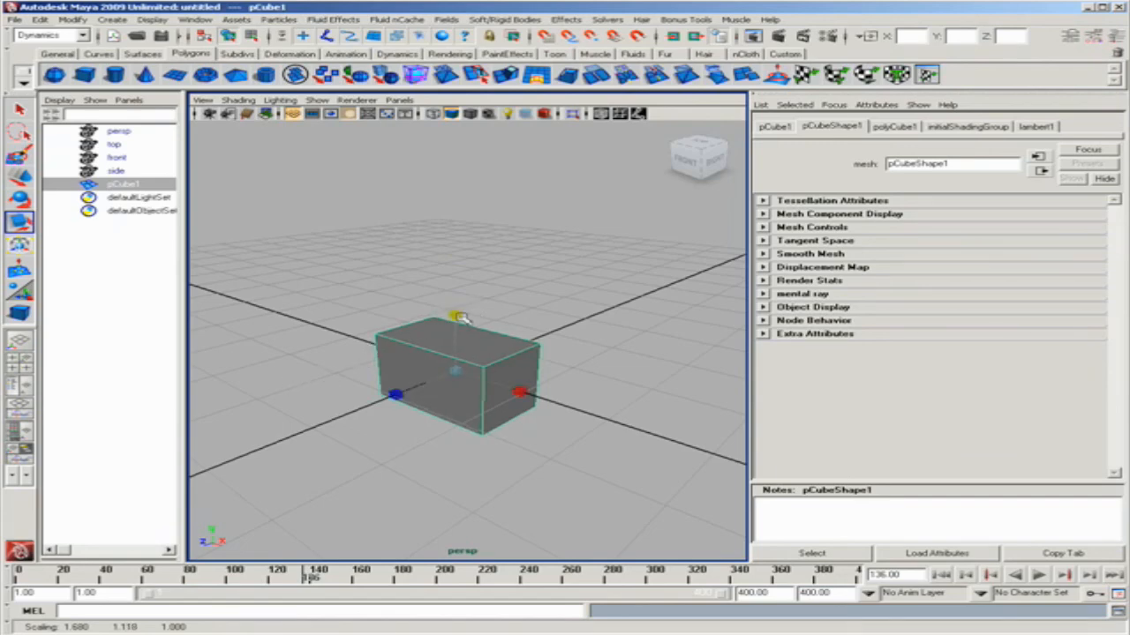
Scale the cube in X and Z together to about 1.224 and 0.729, and show its values in the Channel Box
ctrl+drag(461, 317, 435, 304)
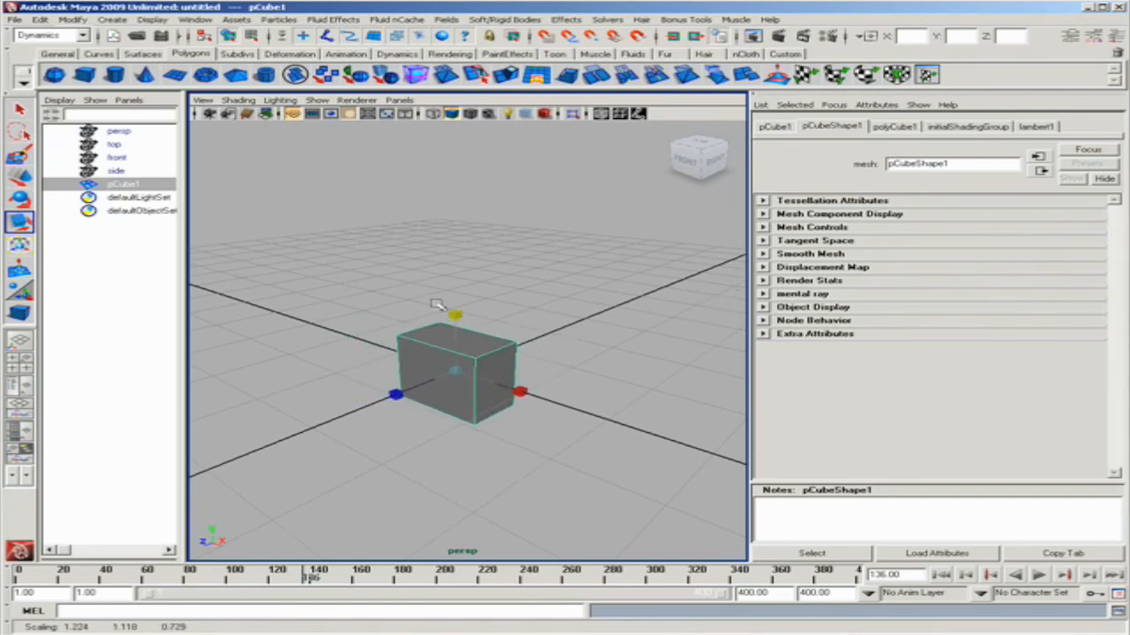
click(535, 296)
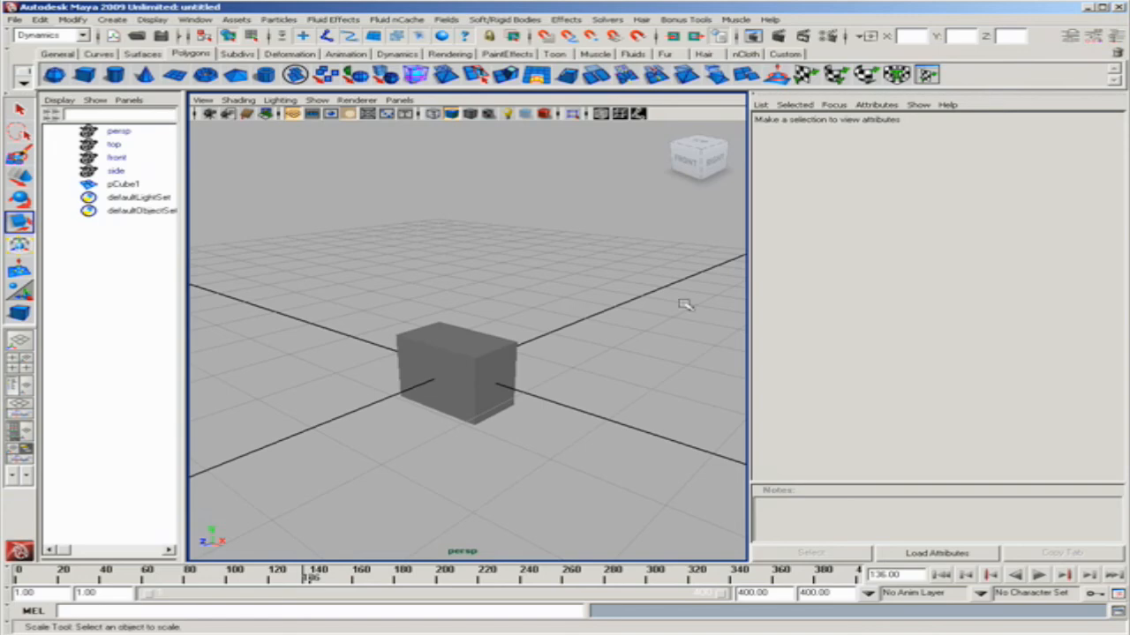
drag(359, 315, 543, 385)
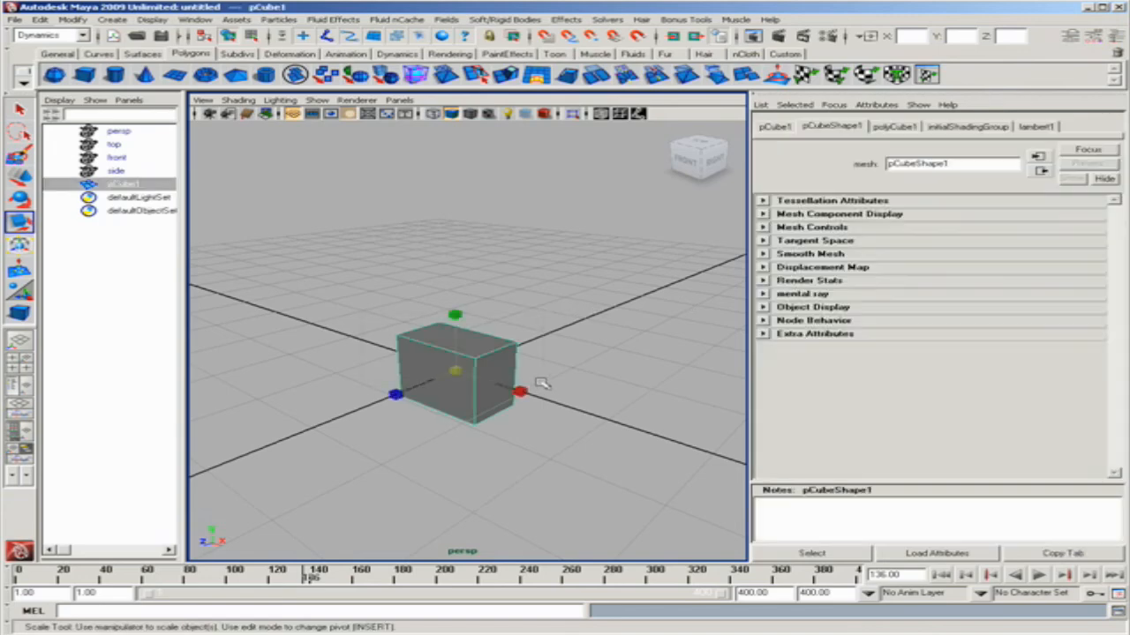
click(1117, 36)
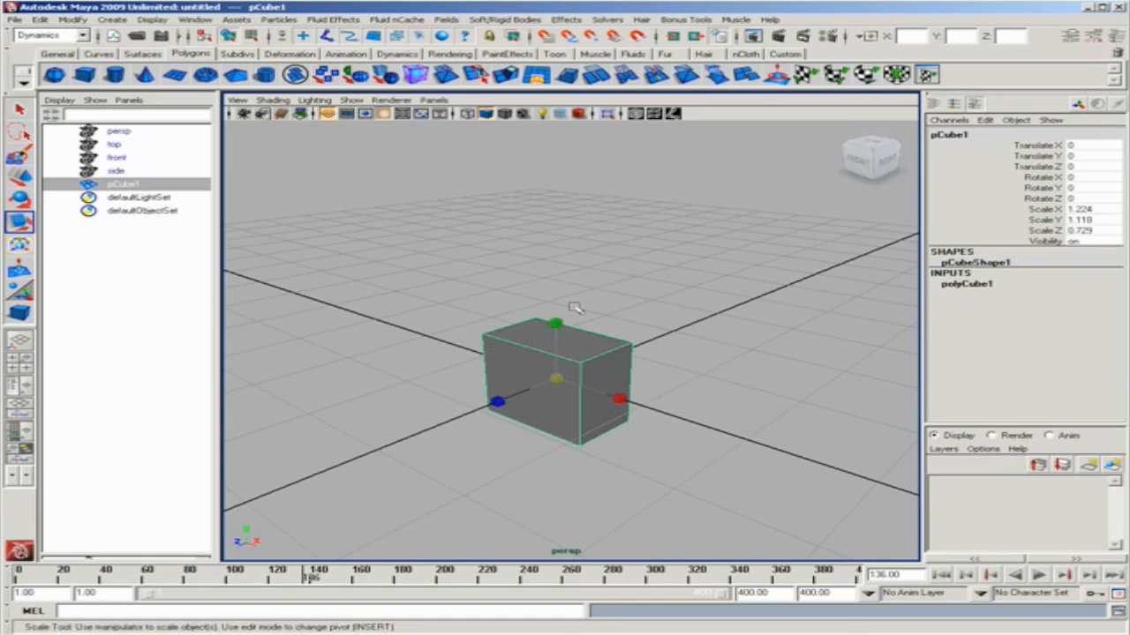
Show the cube's polyCube1 creation attributes and interactively adjust its Subdivisions Width, Height and Depth together
alt+drag(583, 358, 675, 267)
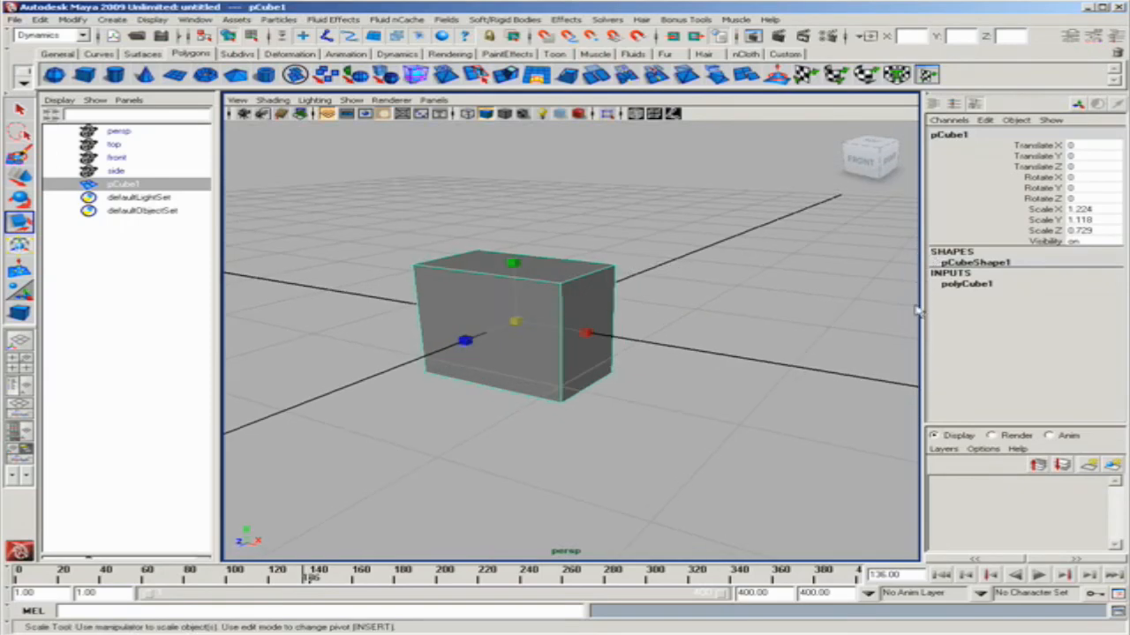
click(964, 288)
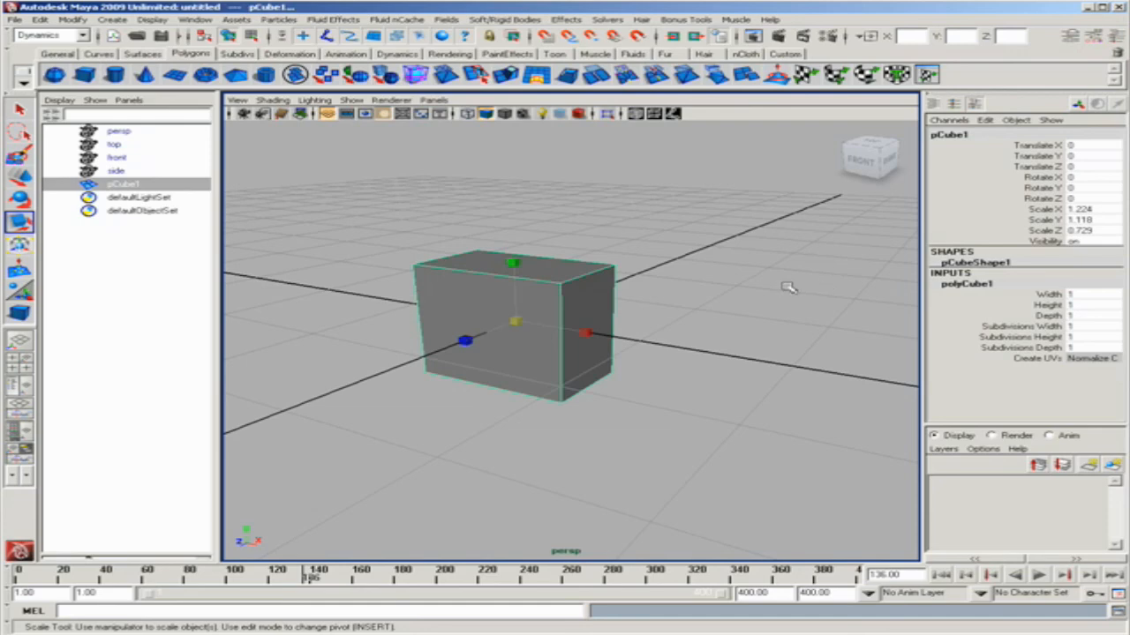
alt+drag(474, 333, 410, 350)
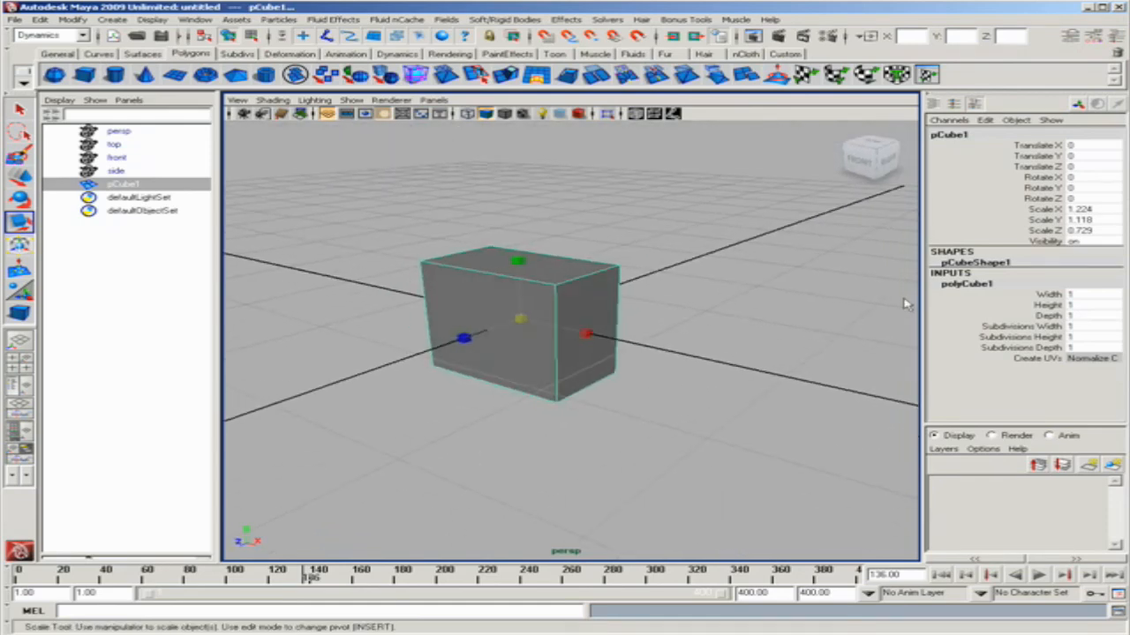
click(1020, 336)
click(1006, 349)
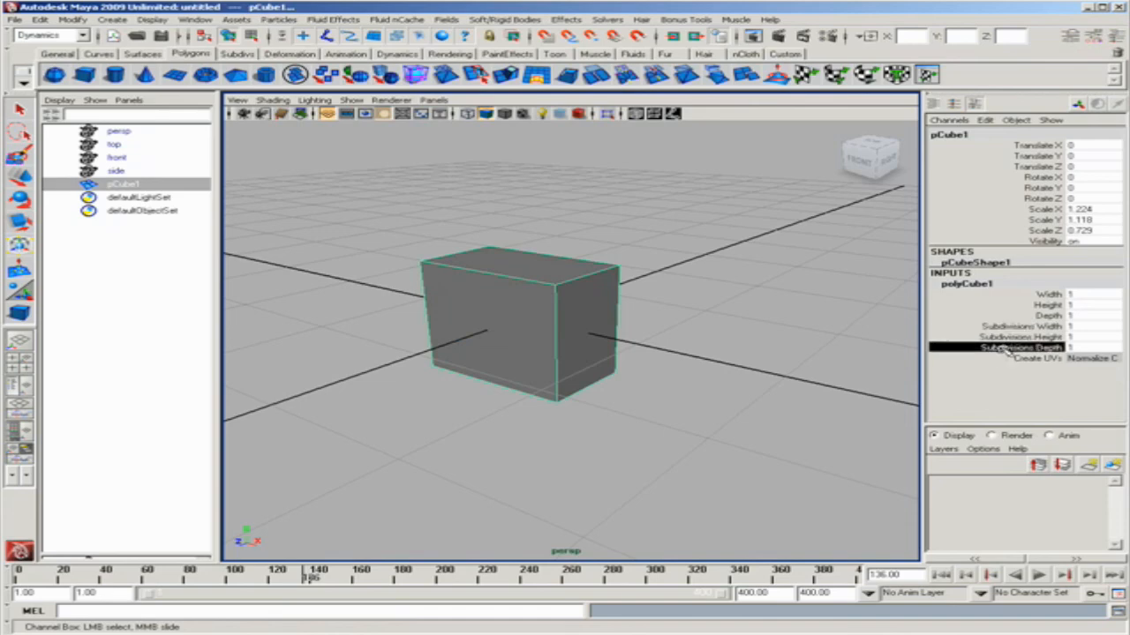
drag(1004, 329, 975, 352)
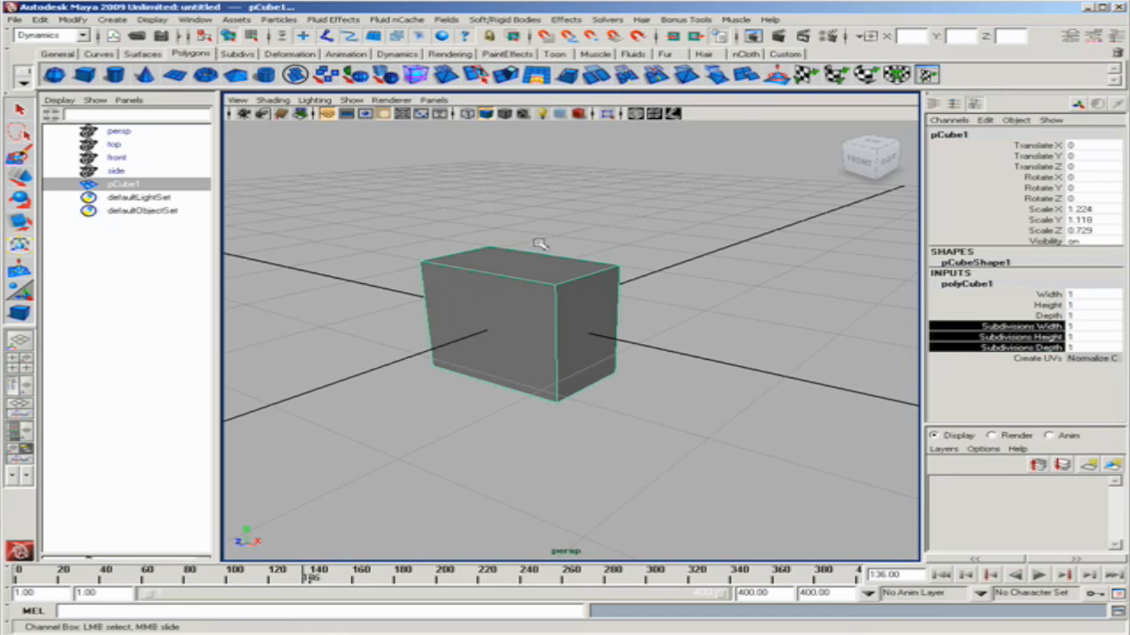
middle_drag(559, 213, 593, 197)
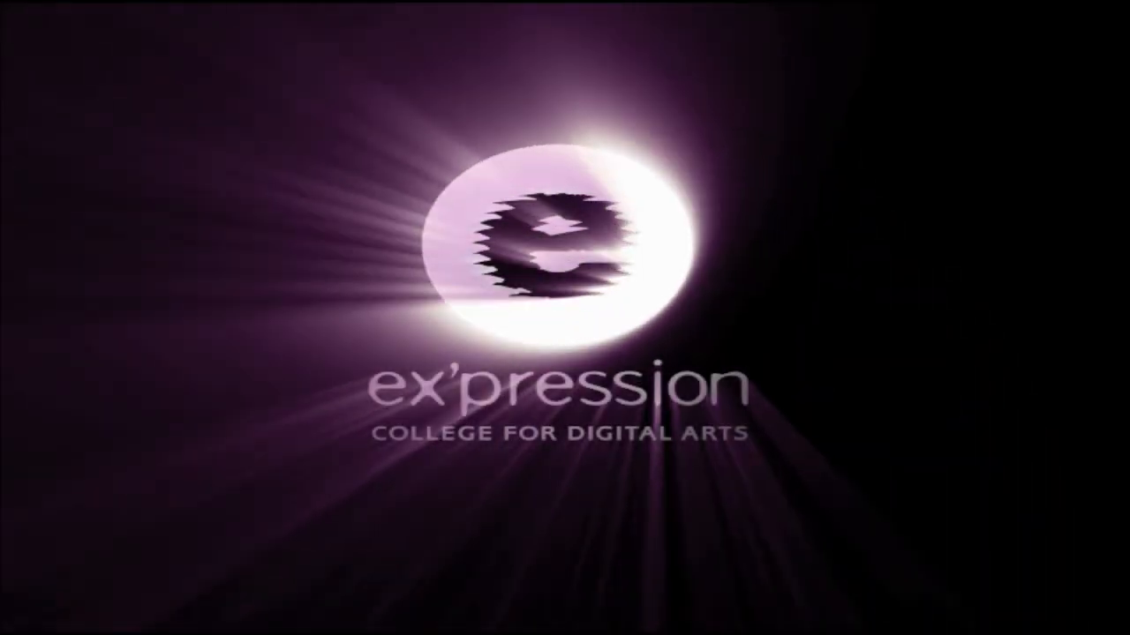